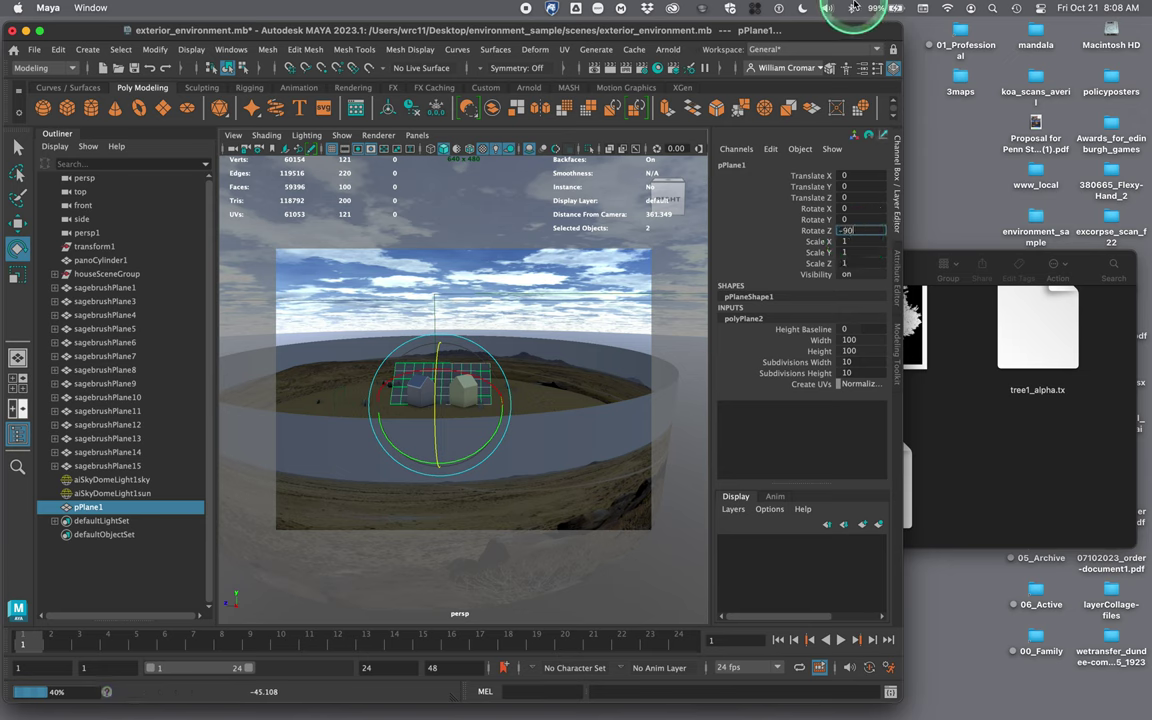
- Set pPlane1's Z rotation to -90 and raise the plane to a Y translation of about 48.85, keeping only it selected
key("Return")
left_click(20, 176)
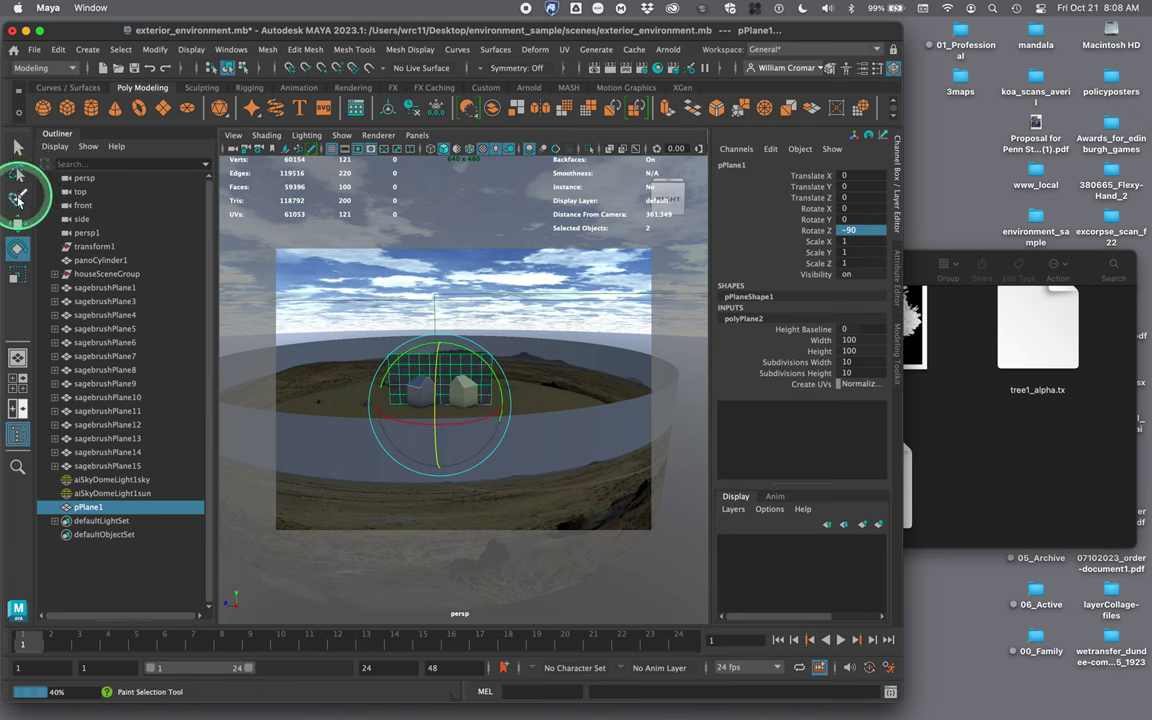
left_click(17, 221)
left_click_drag(437, 341, 437, 288)
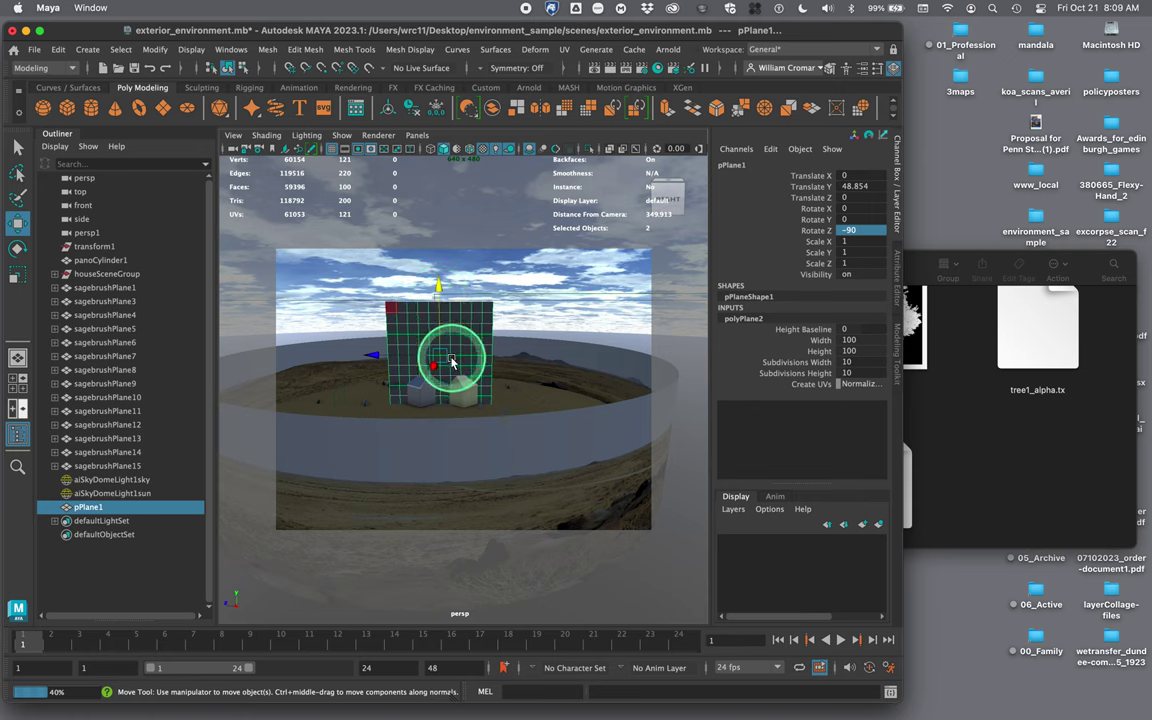
left_click(473, 351)
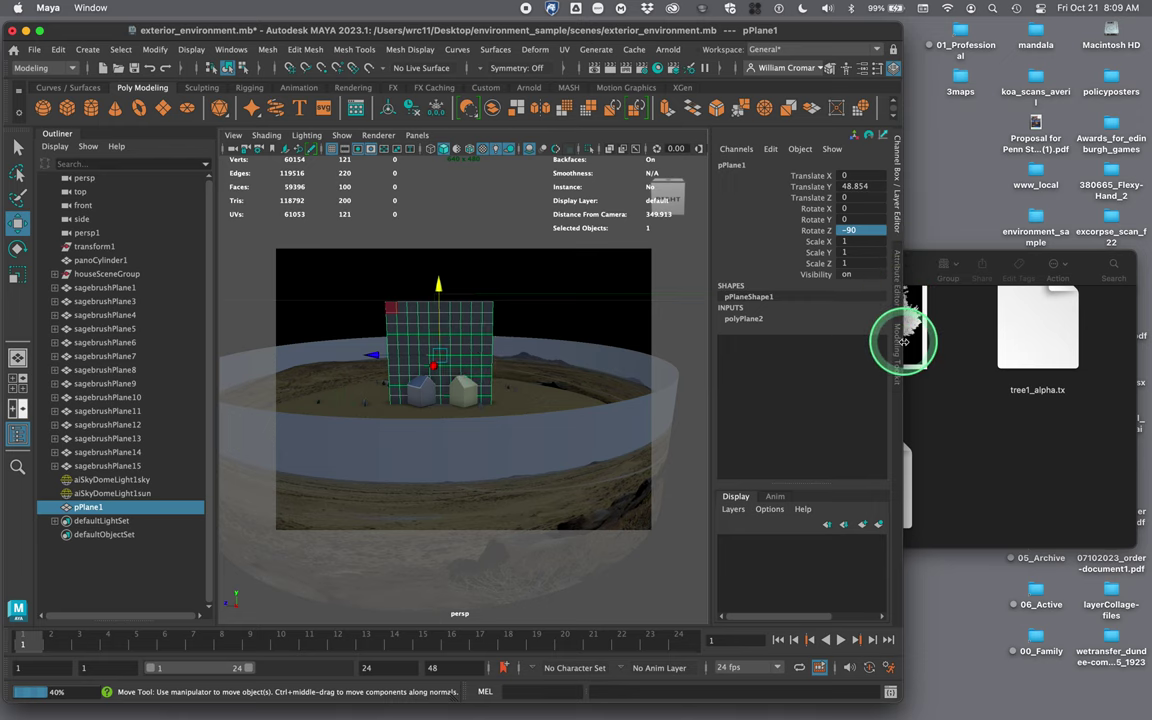
- Assign a new Arnold aiStandardSurface material to pPlane1
left_click(904, 304)
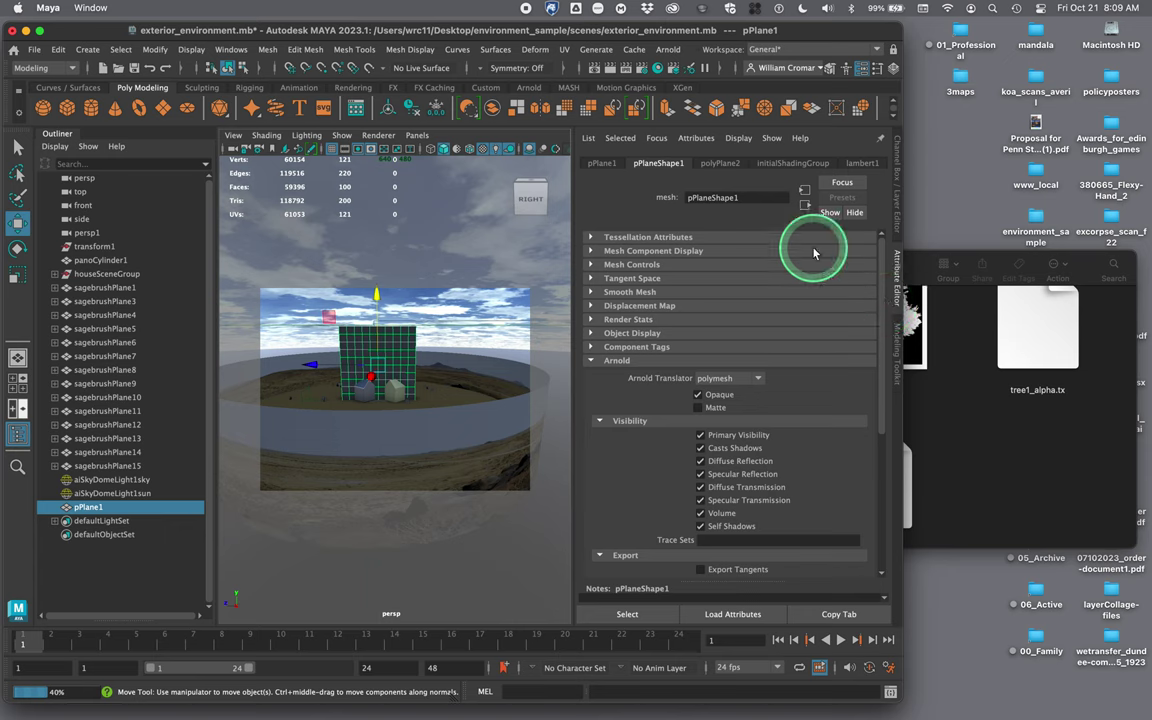
left_click(858, 162)
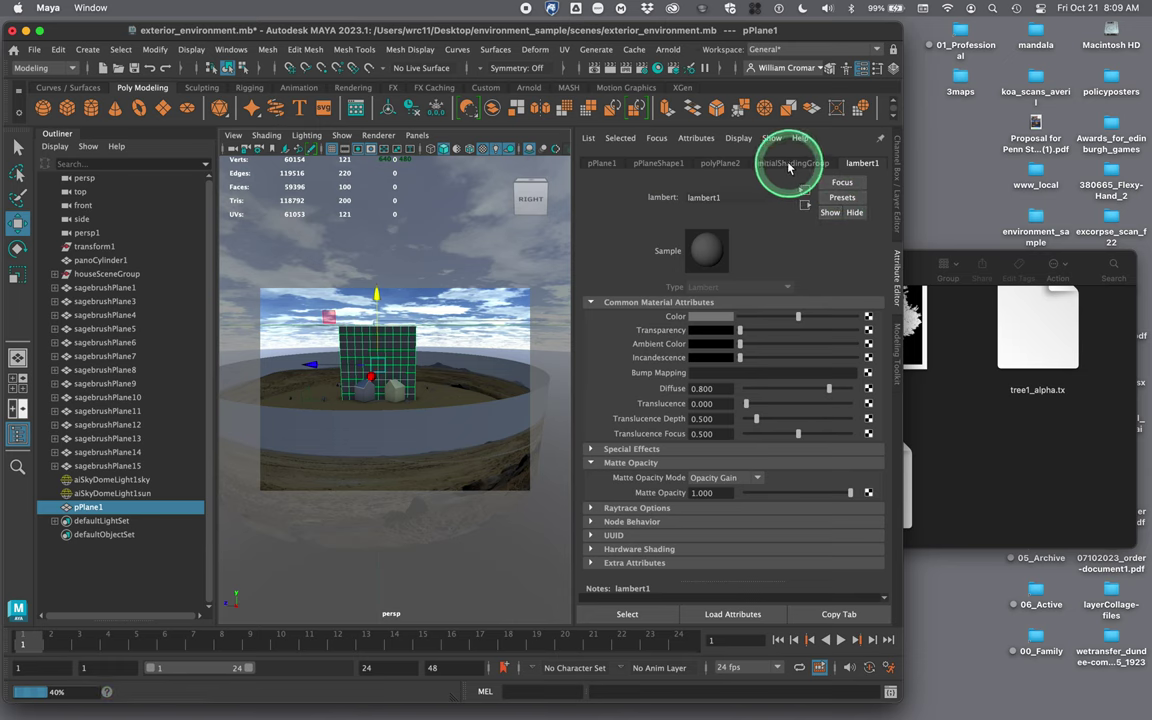
left_click(604, 162)
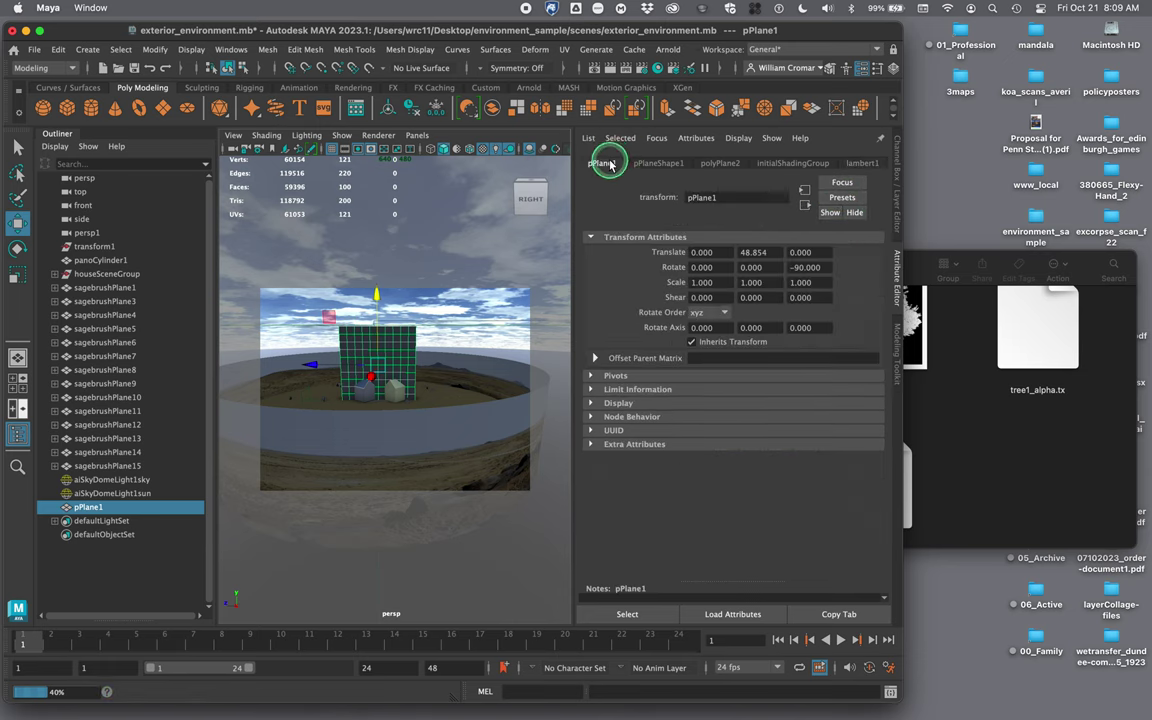
right_click(385, 338)
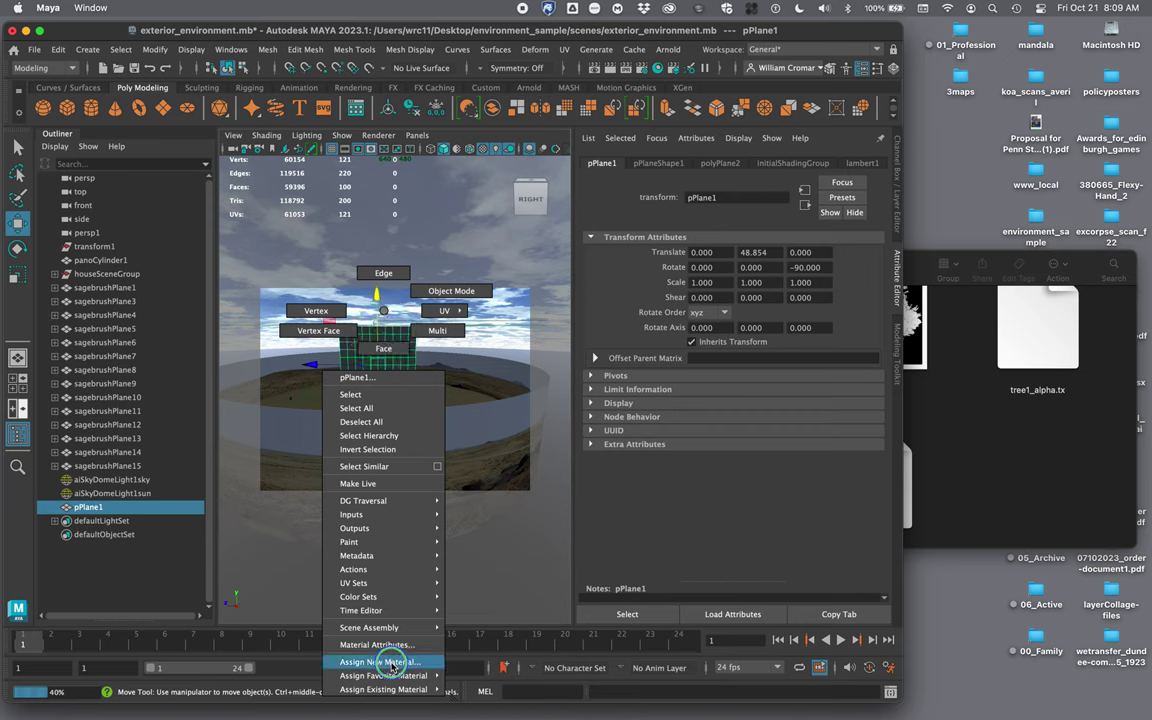
left_click(391, 663)
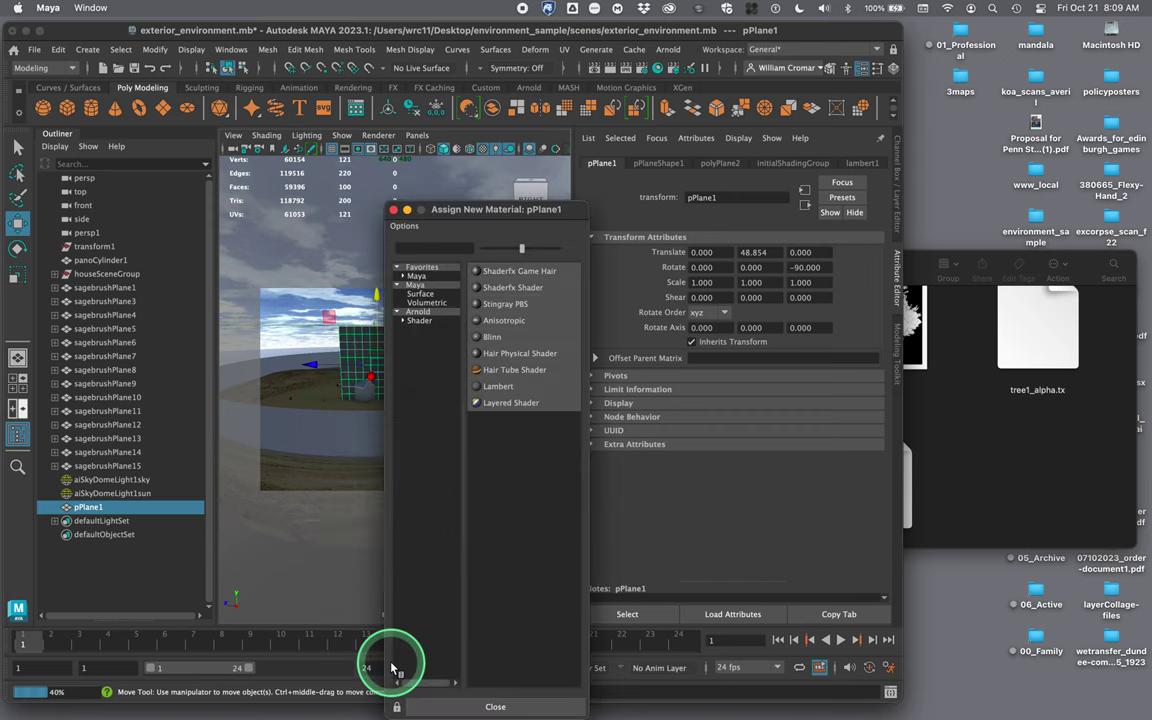
left_click(420, 322)
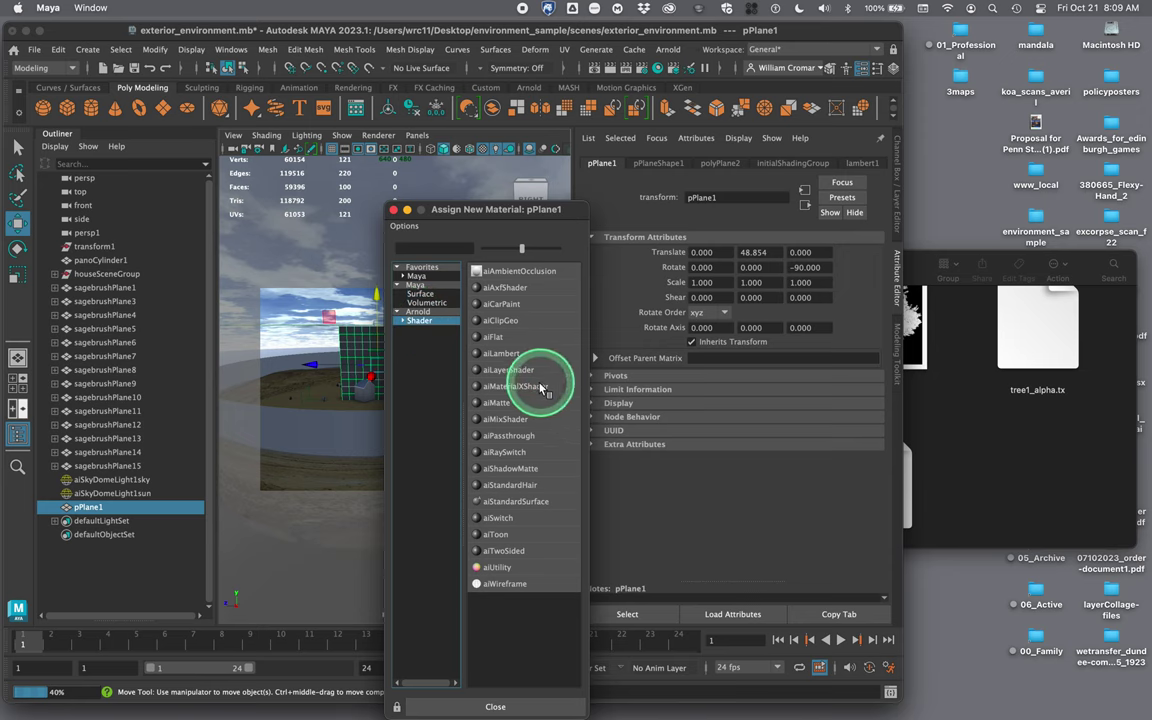
left_click(514, 502)
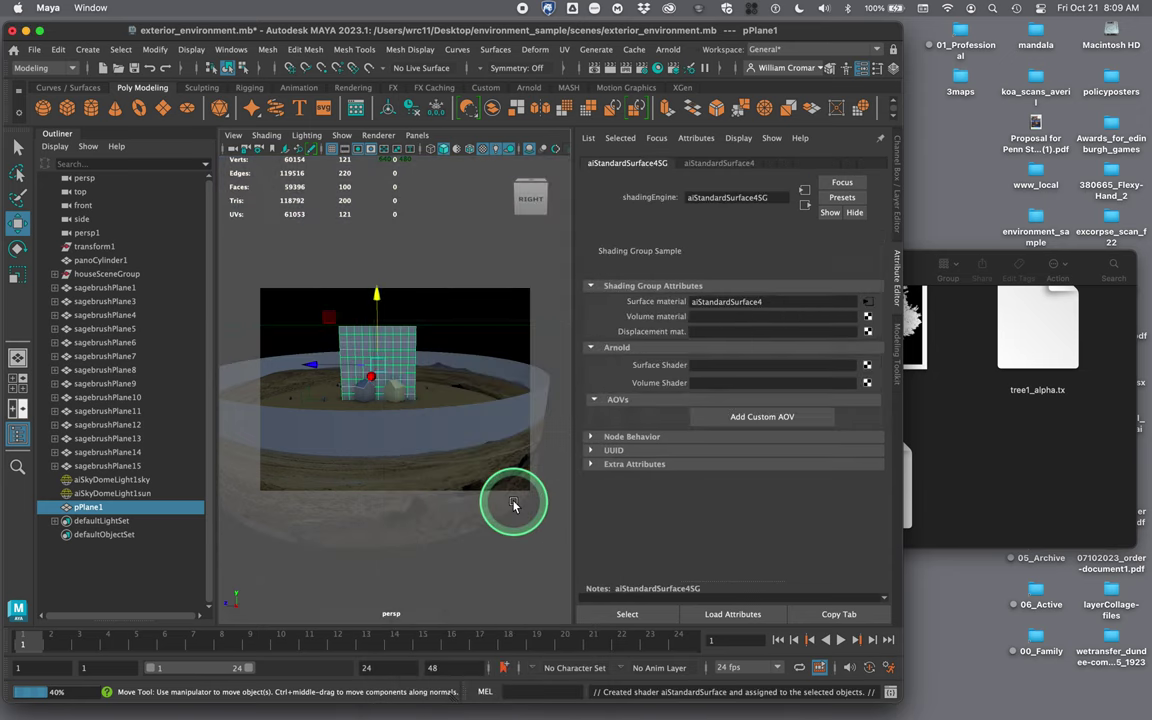
- Map a file texture to the new material's base color and load tree1.png from sourceimages
left_click(868, 304)
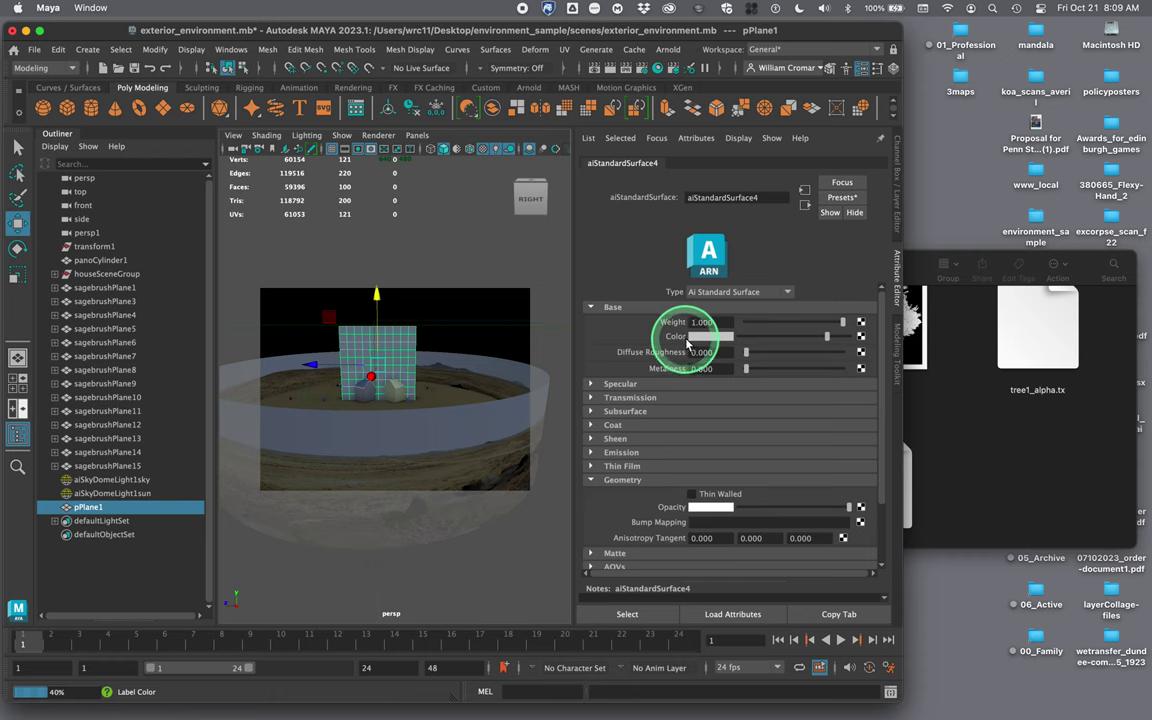
left_click(861, 337)
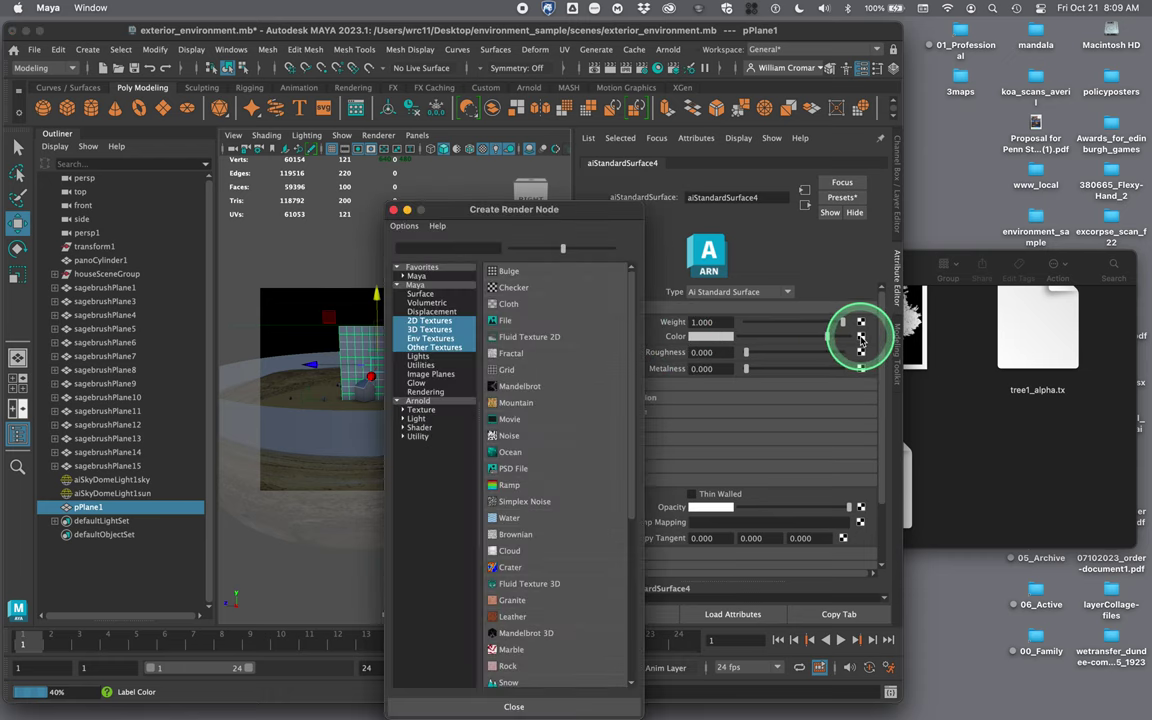
left_click(503, 321)
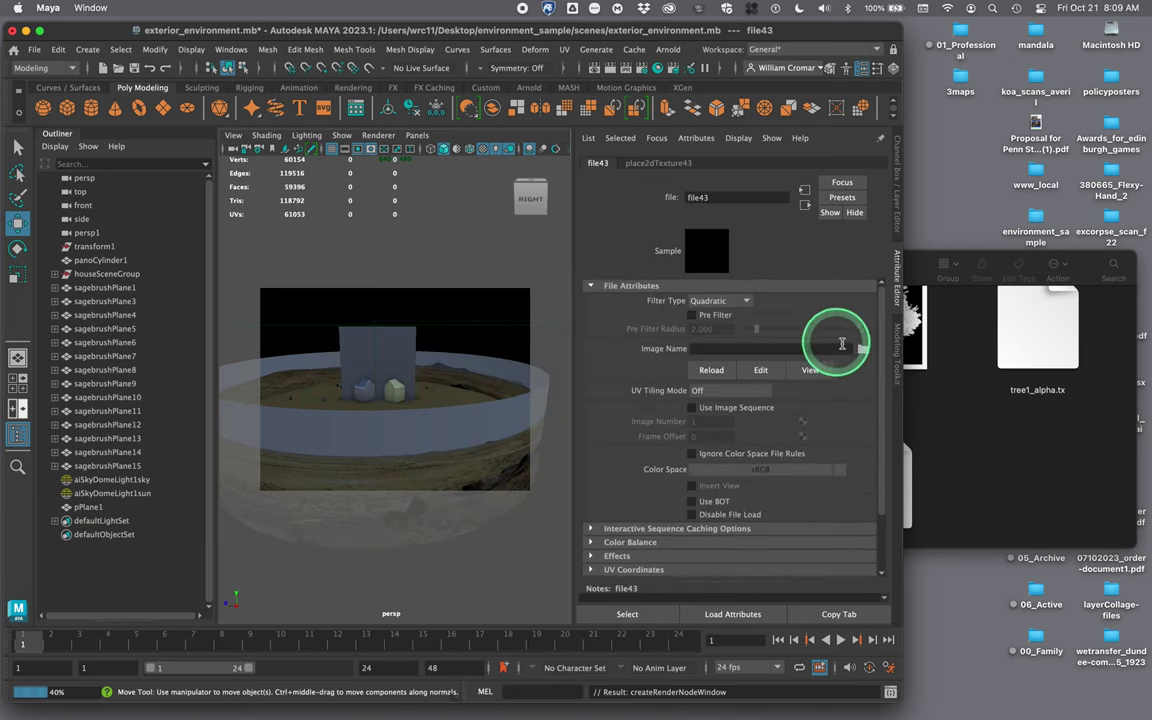
left_click(863, 350)
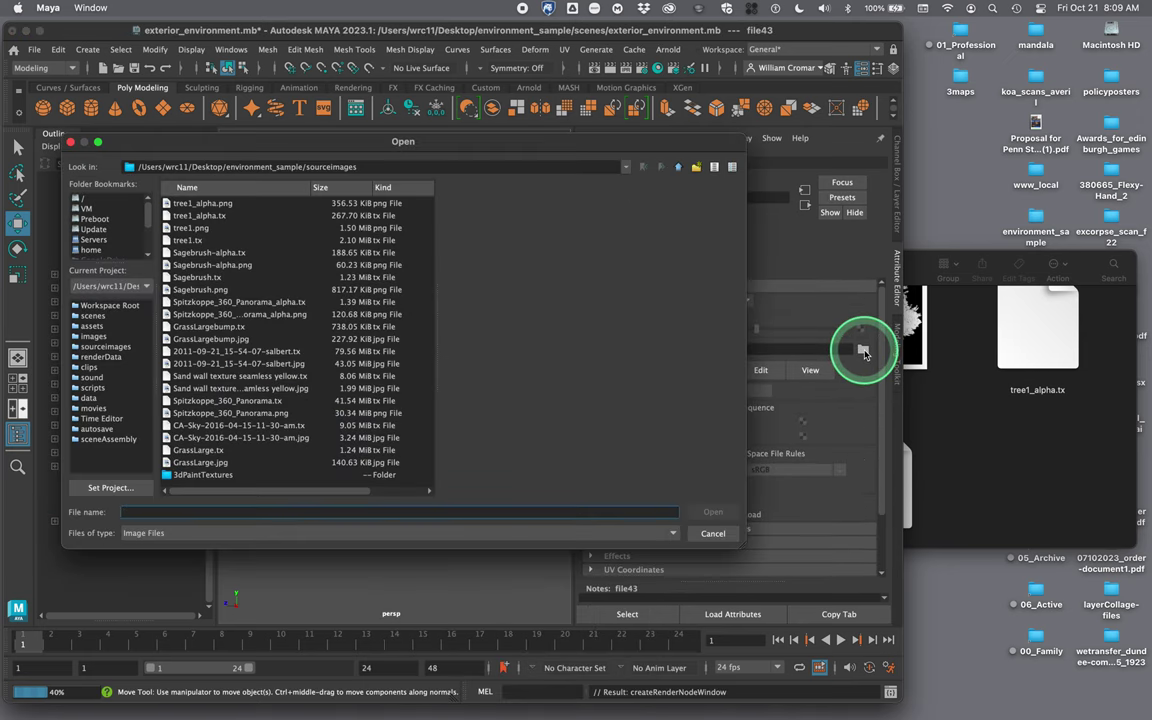
left_click(940, 384)
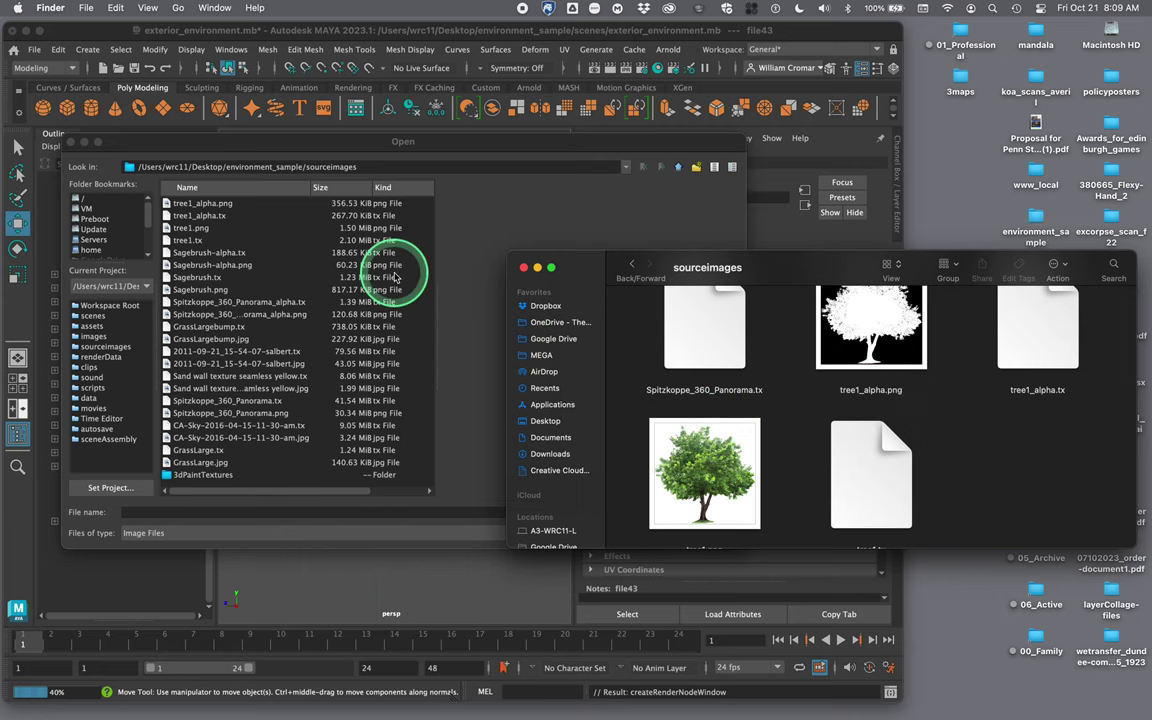
left_click(400, 215)
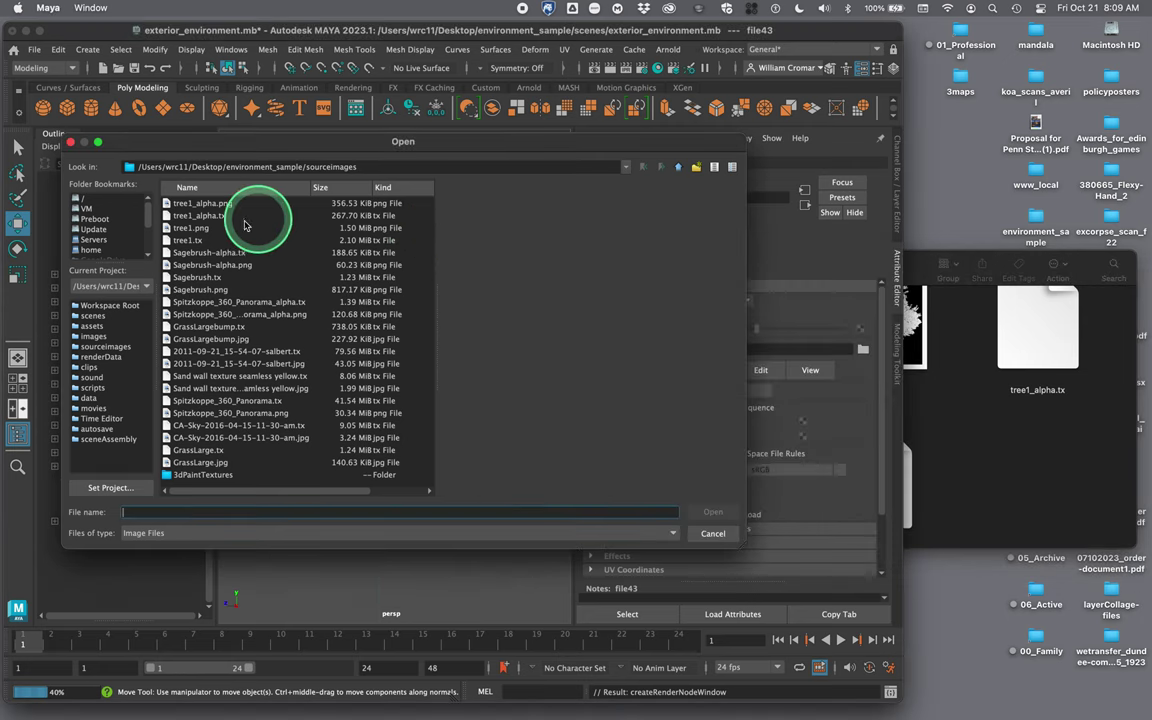
left_click(193, 228)
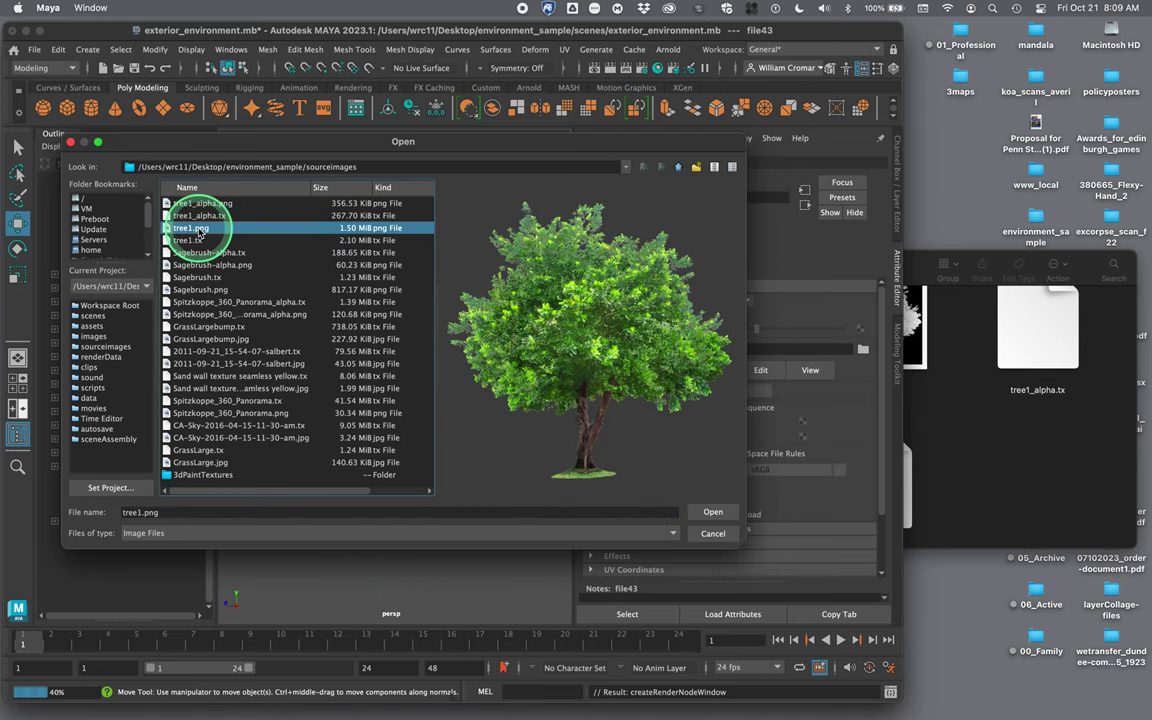
left_click(712, 512)
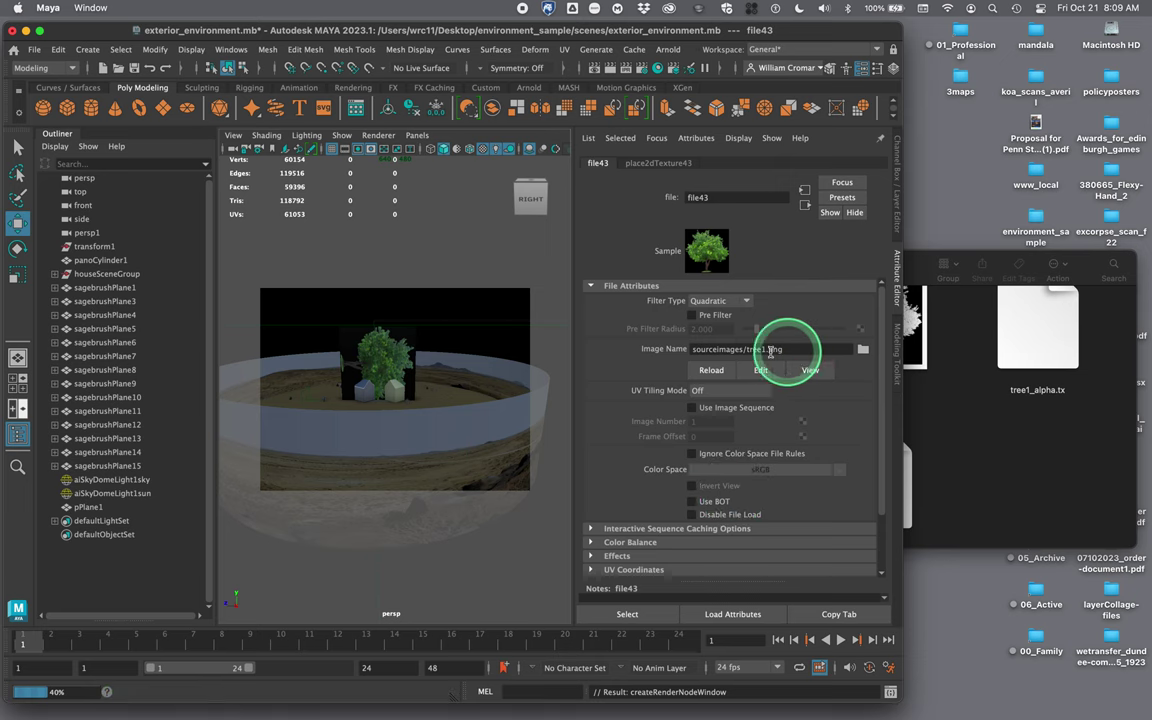
- Turn the tree plane upright by setting pPlane1's Y rotation to 90
left_click(387, 357)
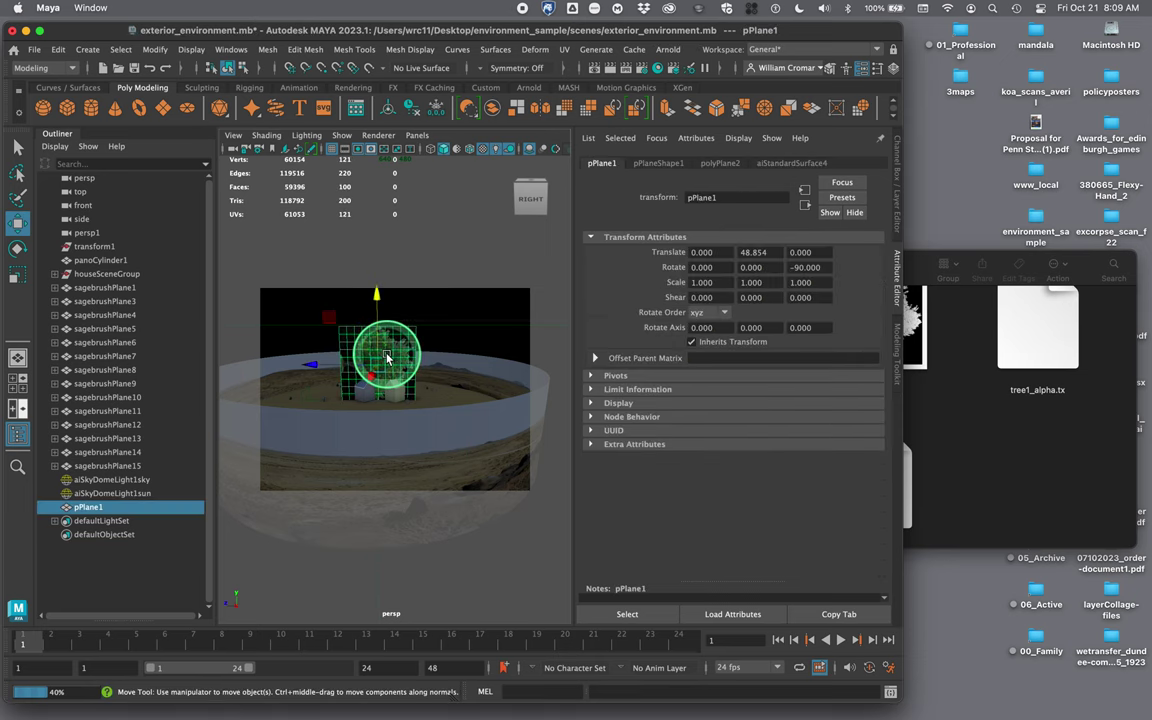
left_click(17, 248)
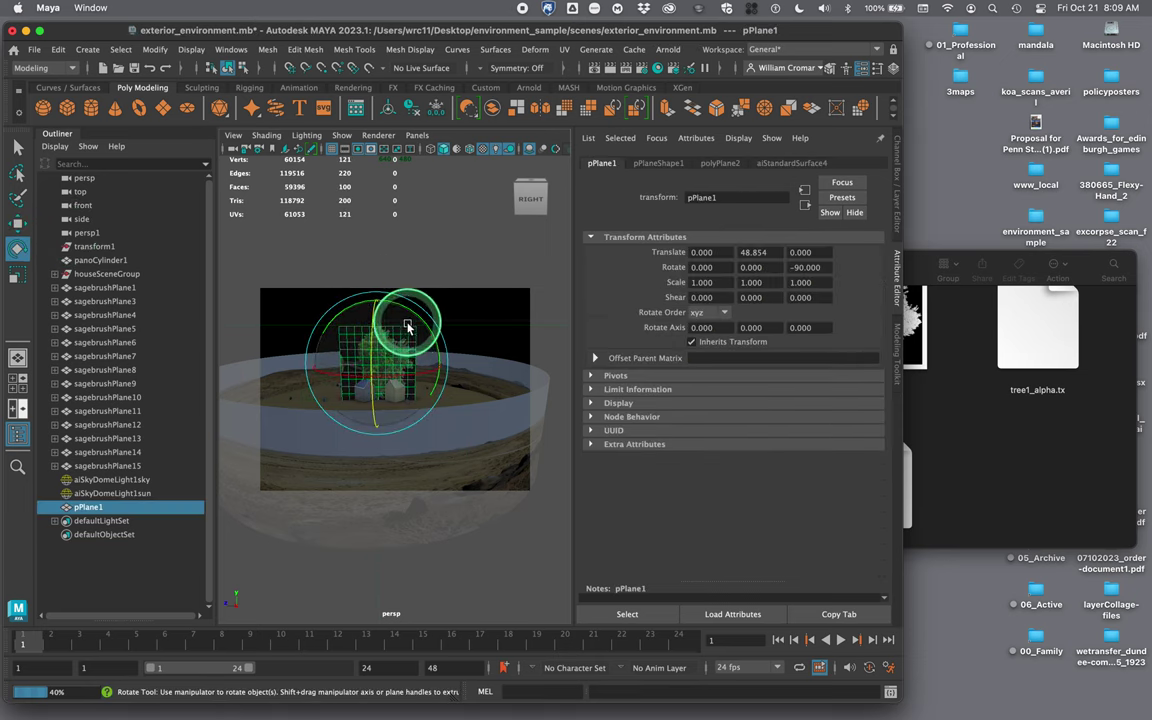
left_click_drag(436, 353, 395, 330)
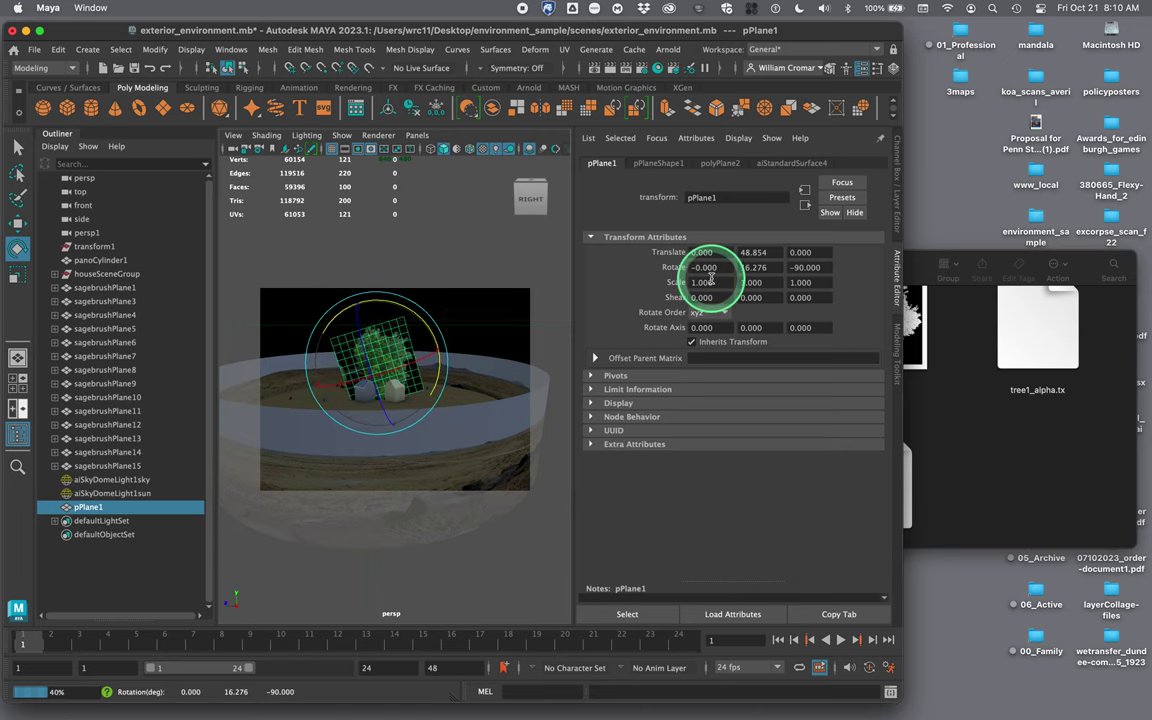
left_click(897, 140)
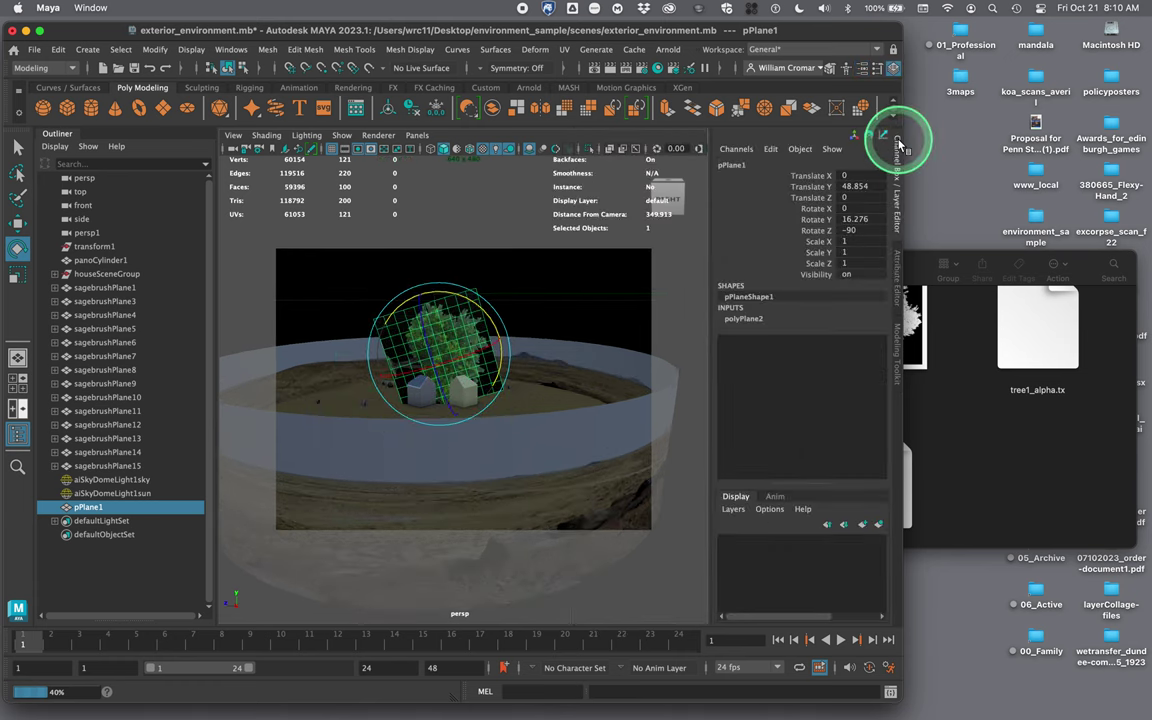
left_click(857, 222)
type("90")
key("Return")
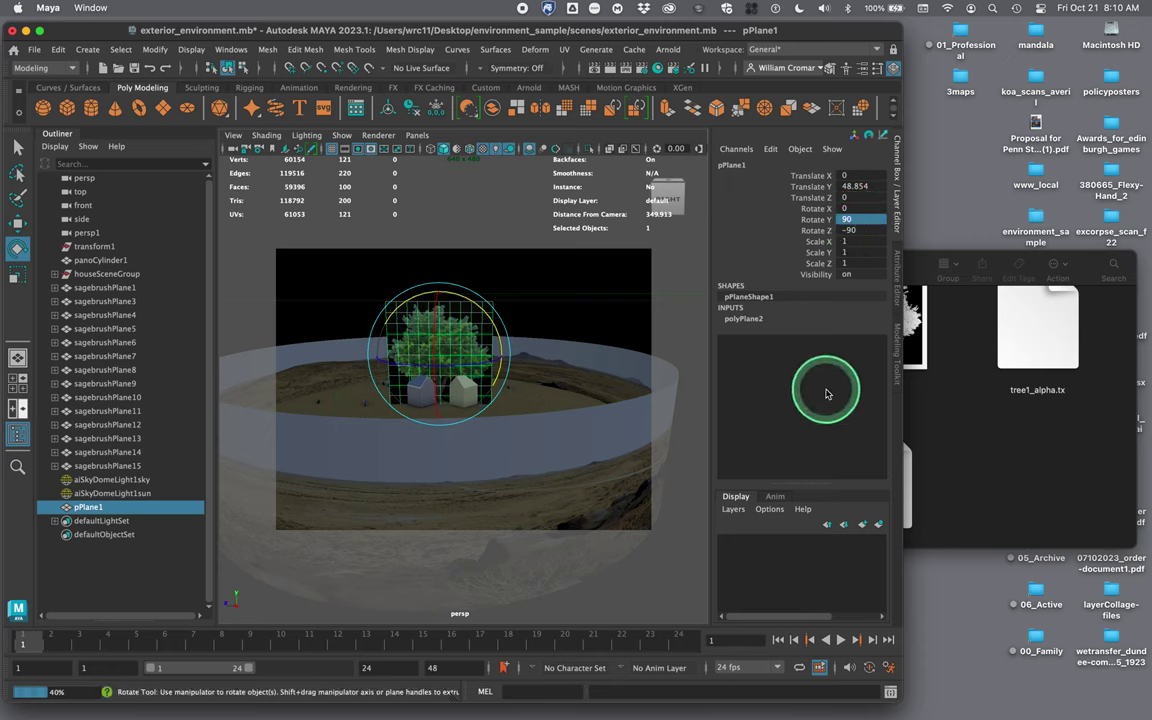
- Map a file texture to the geometry opacity of pPlane1's aiStandardSurface material and load tree1_alpha.png
left_click(898, 296)
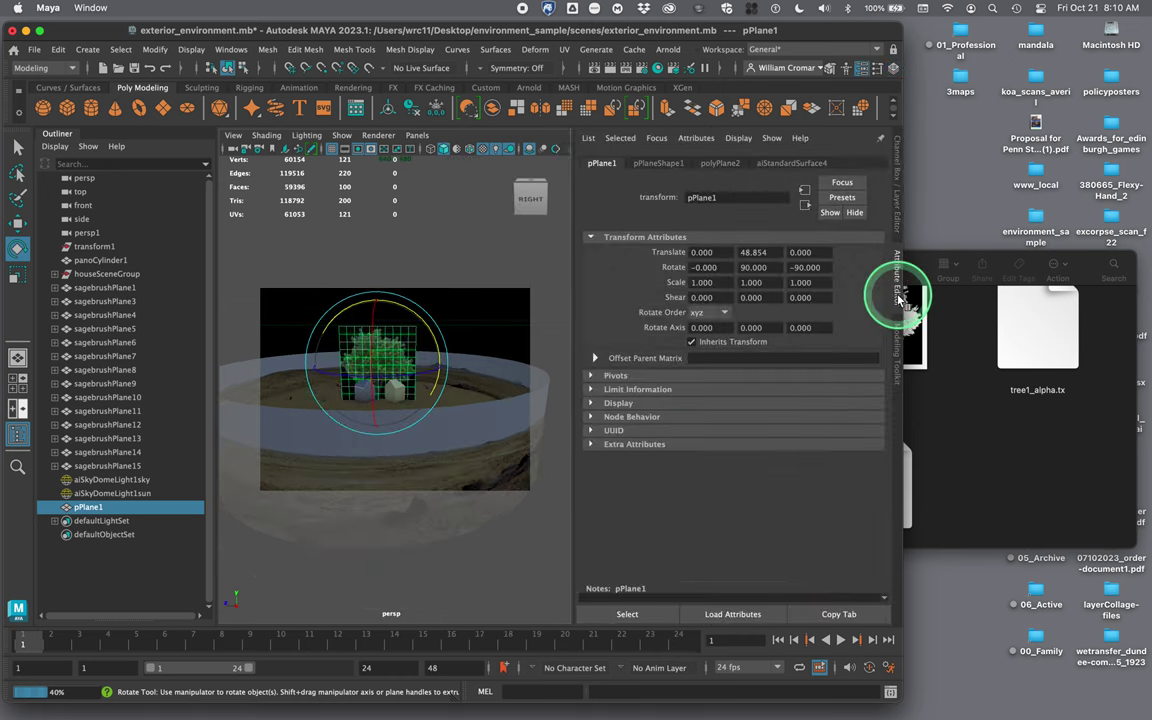
left_click(812, 165)
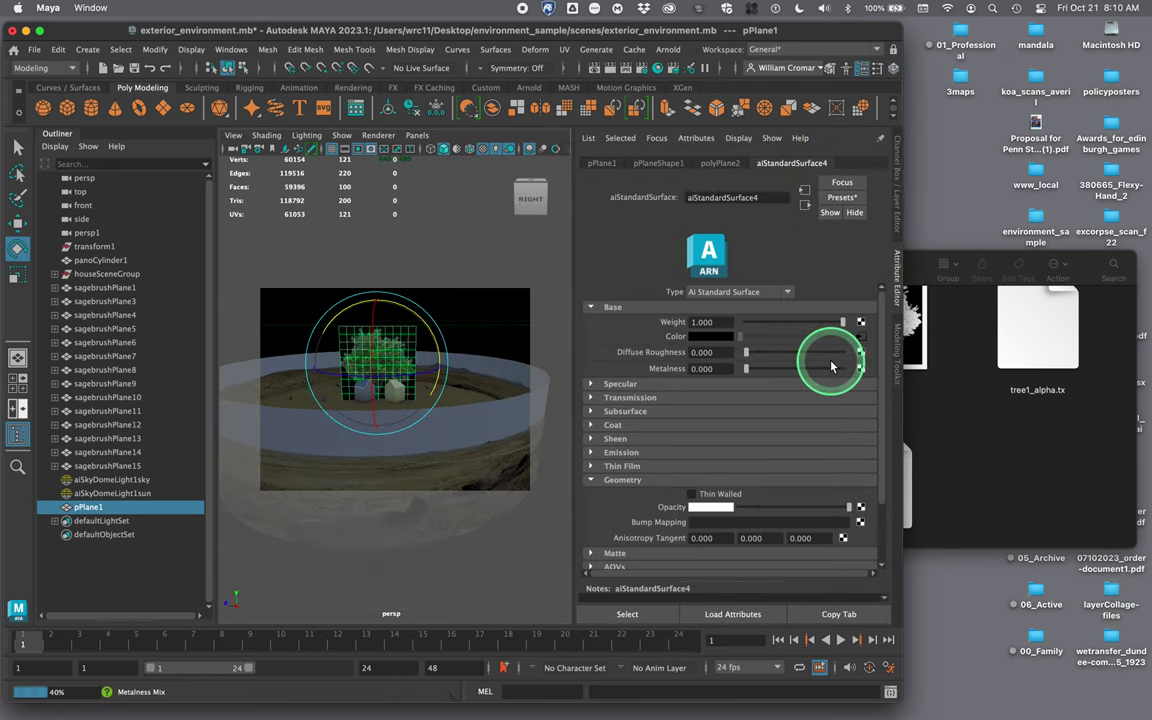
scroll(647, 452, "down", 3)
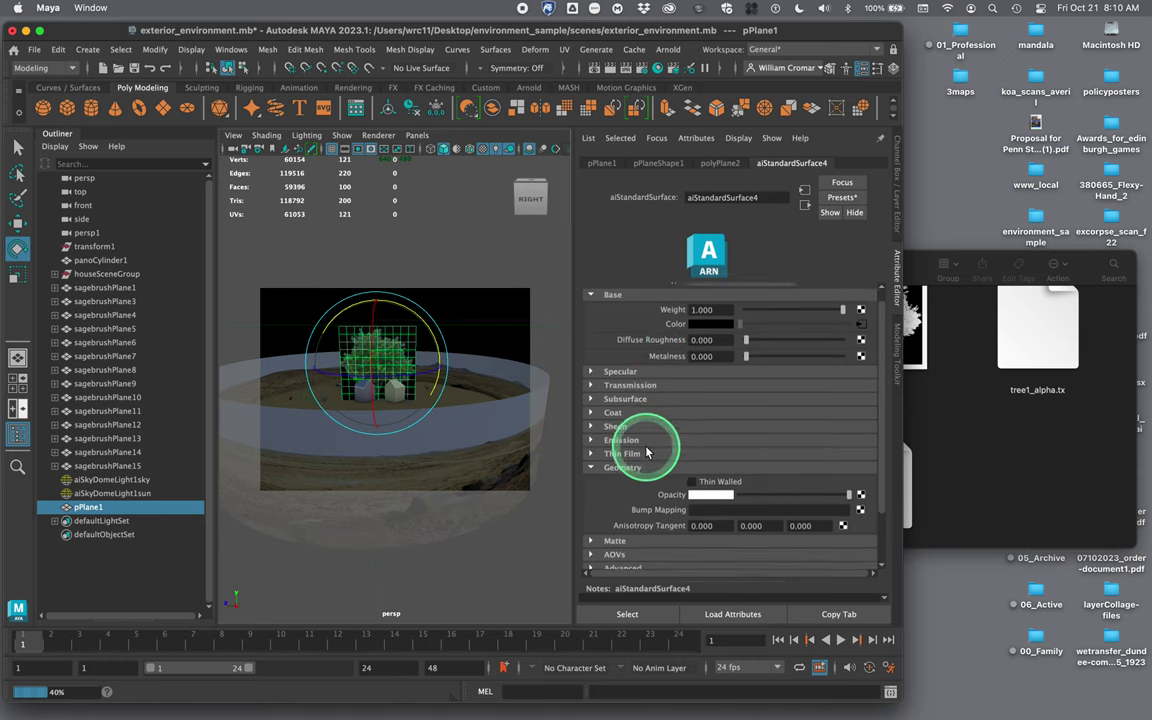
left_click(596, 428)
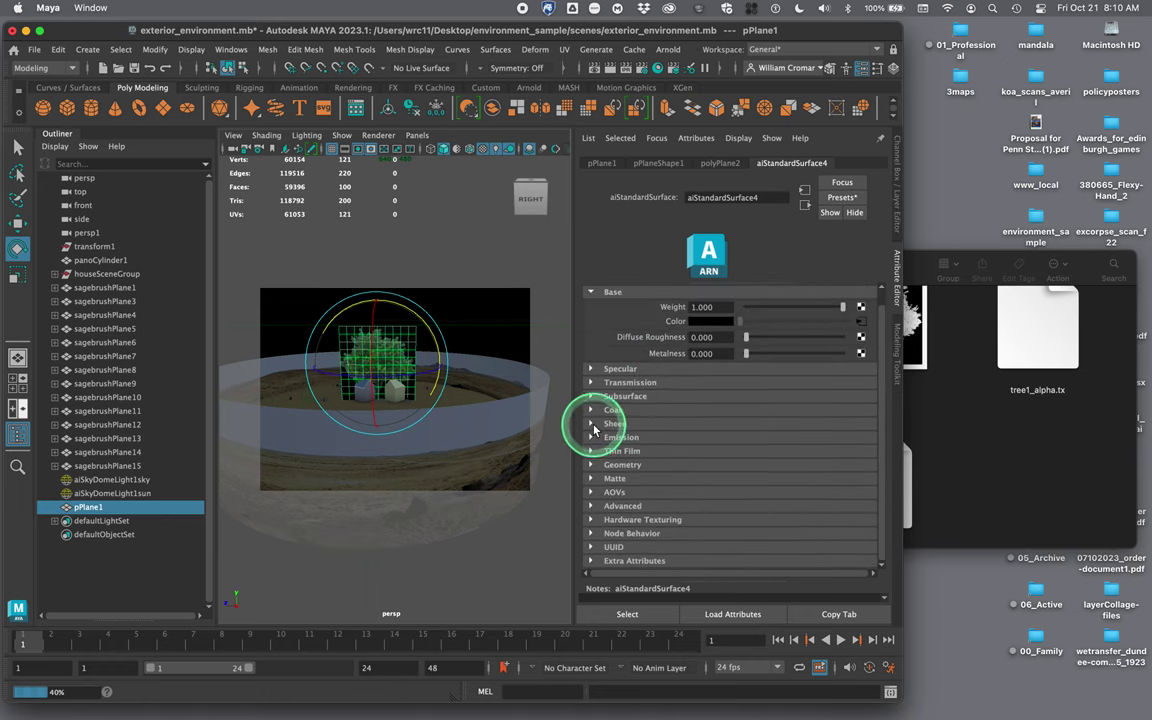
left_click(594, 426)
left_click(594, 426)
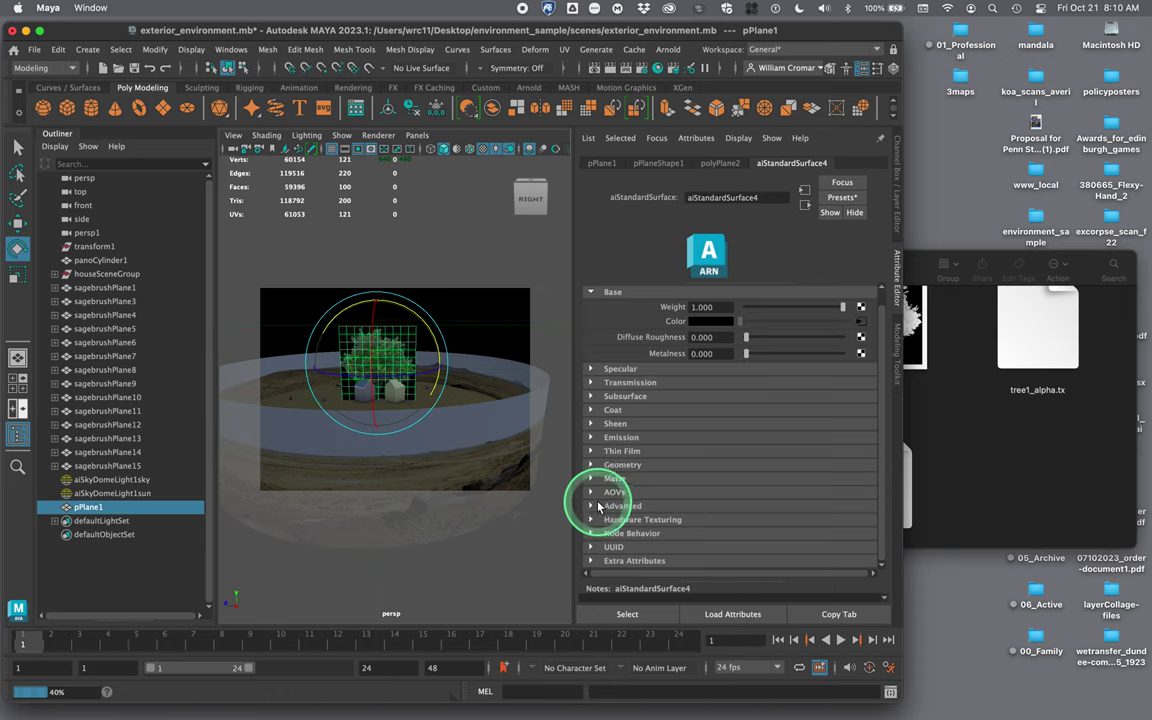
left_click(591, 465)
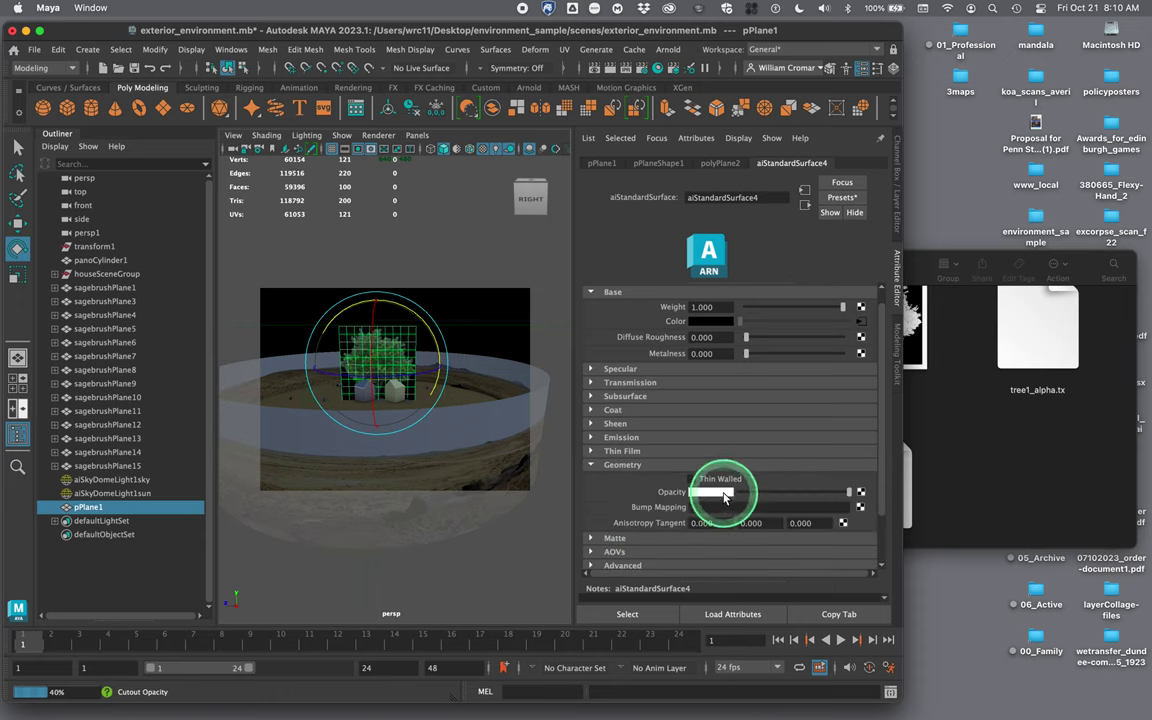
left_click(862, 494)
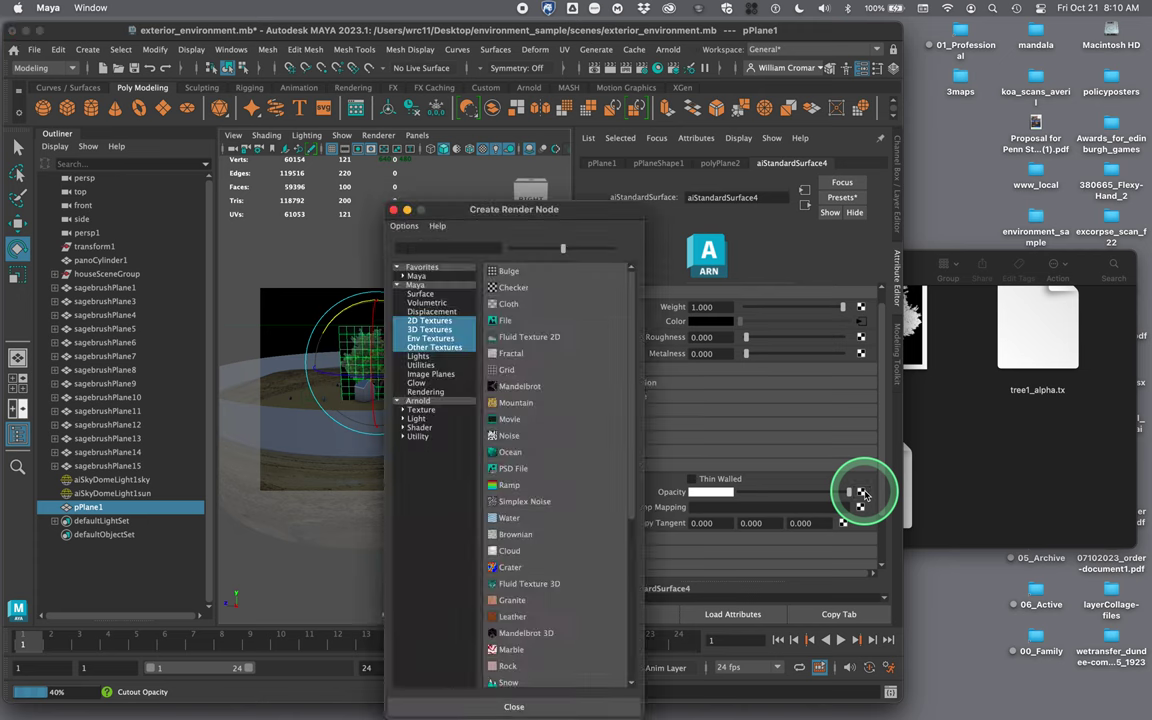
left_click(507, 320)
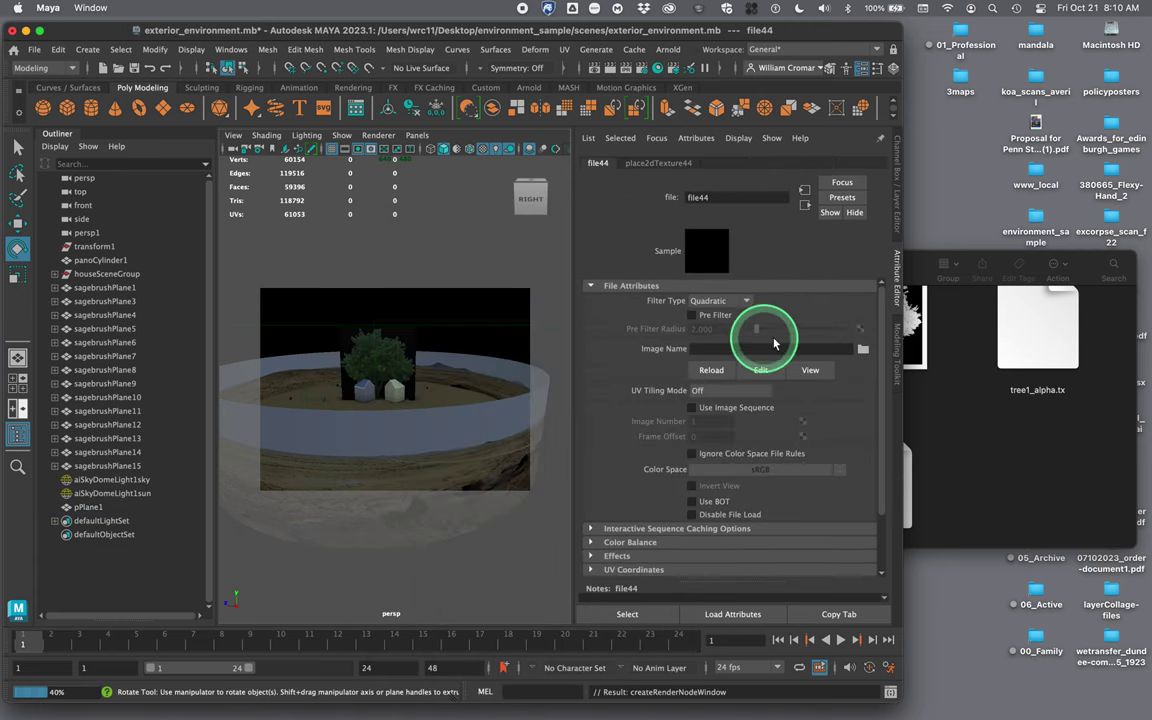
left_click(864, 350)
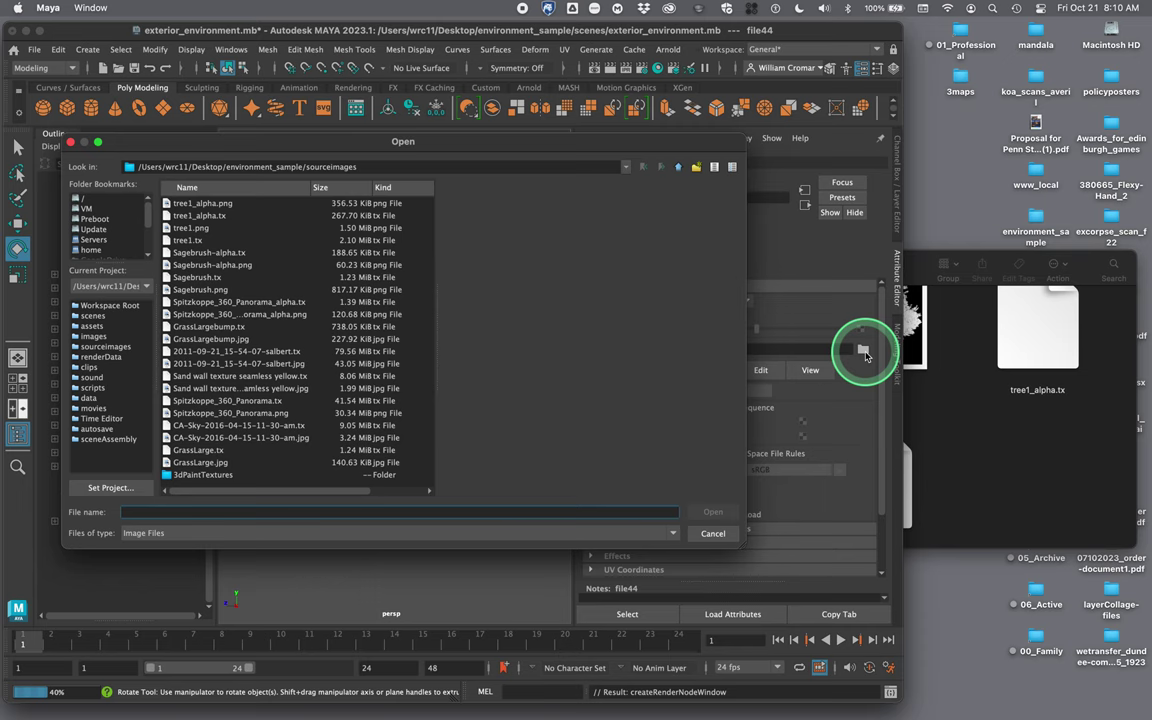
left_click(205, 203)
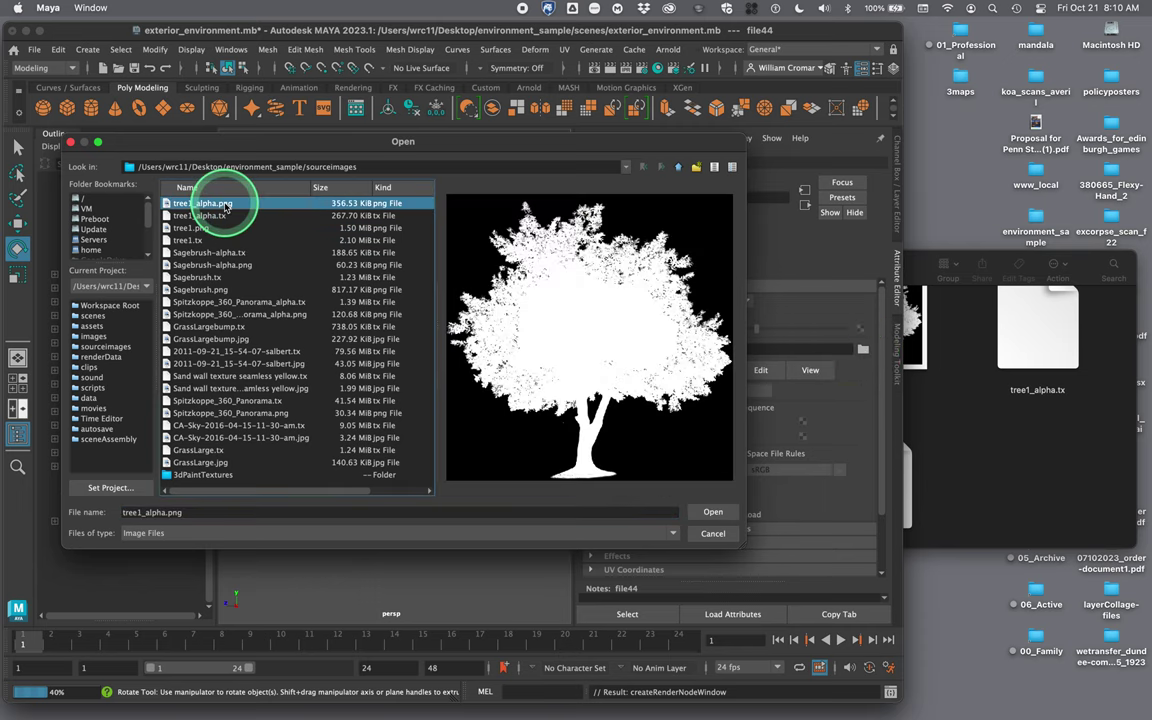
left_click(713, 513)
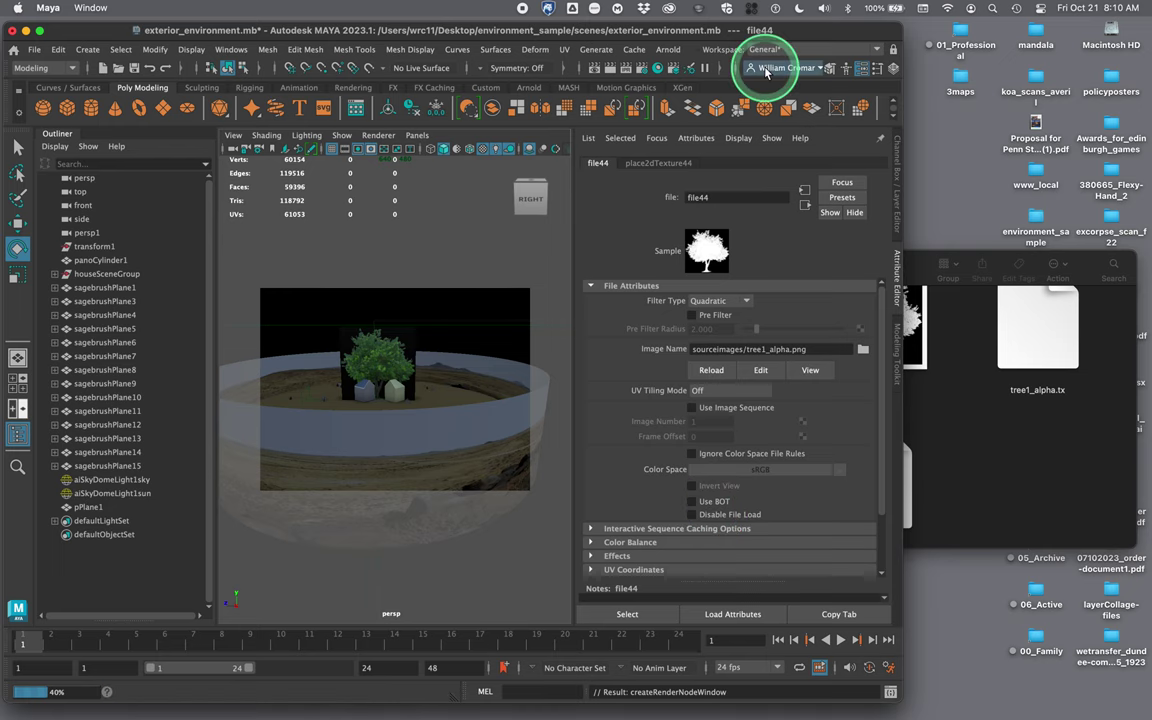
- Open the Arnold RenderView and run a live IPR render of the scene from the persp1 camera
left_click(670, 49)
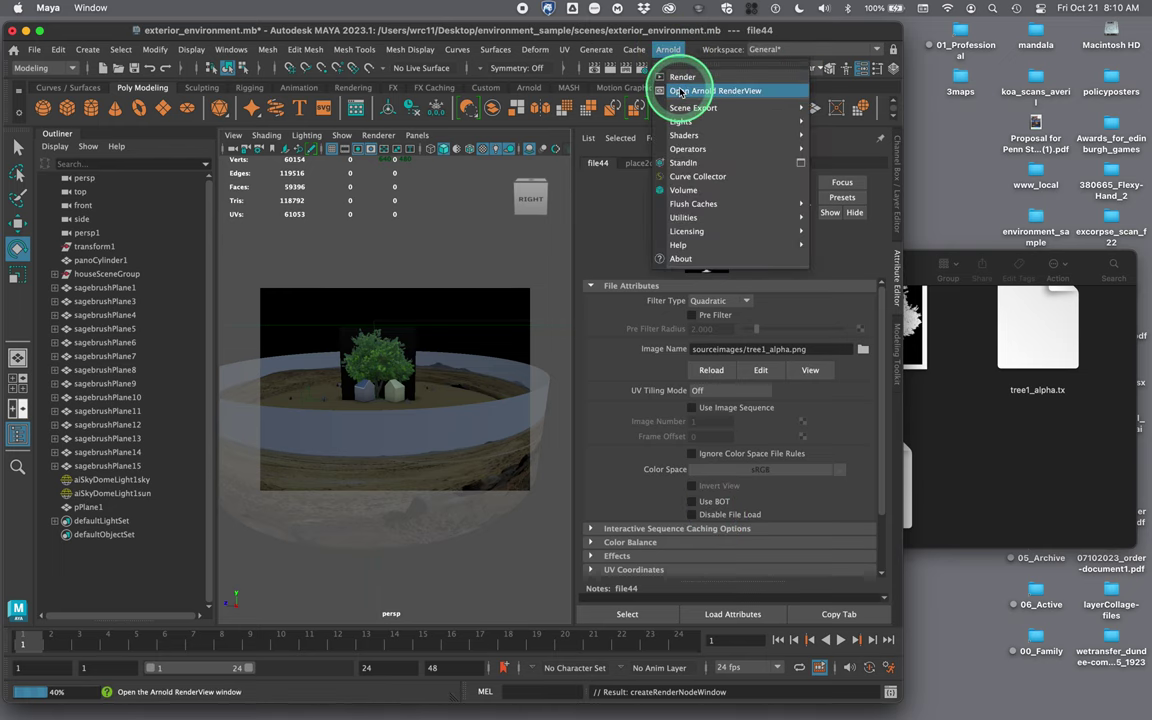
left_click(680, 91)
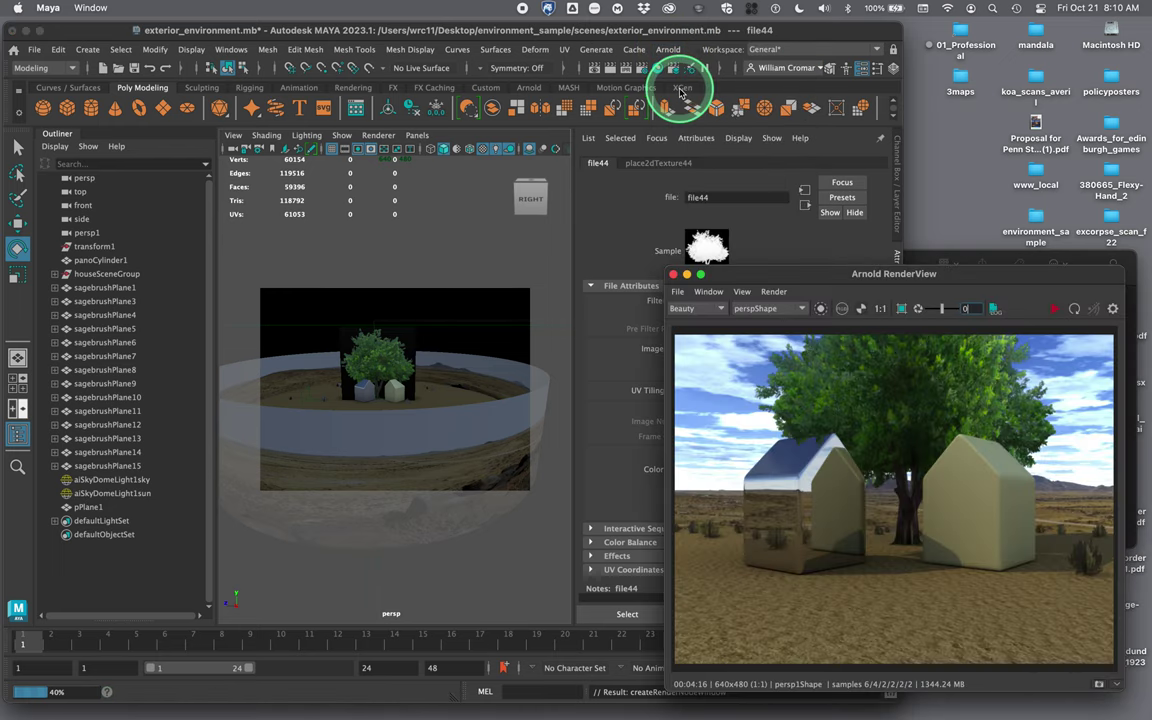
left_click(772, 292)
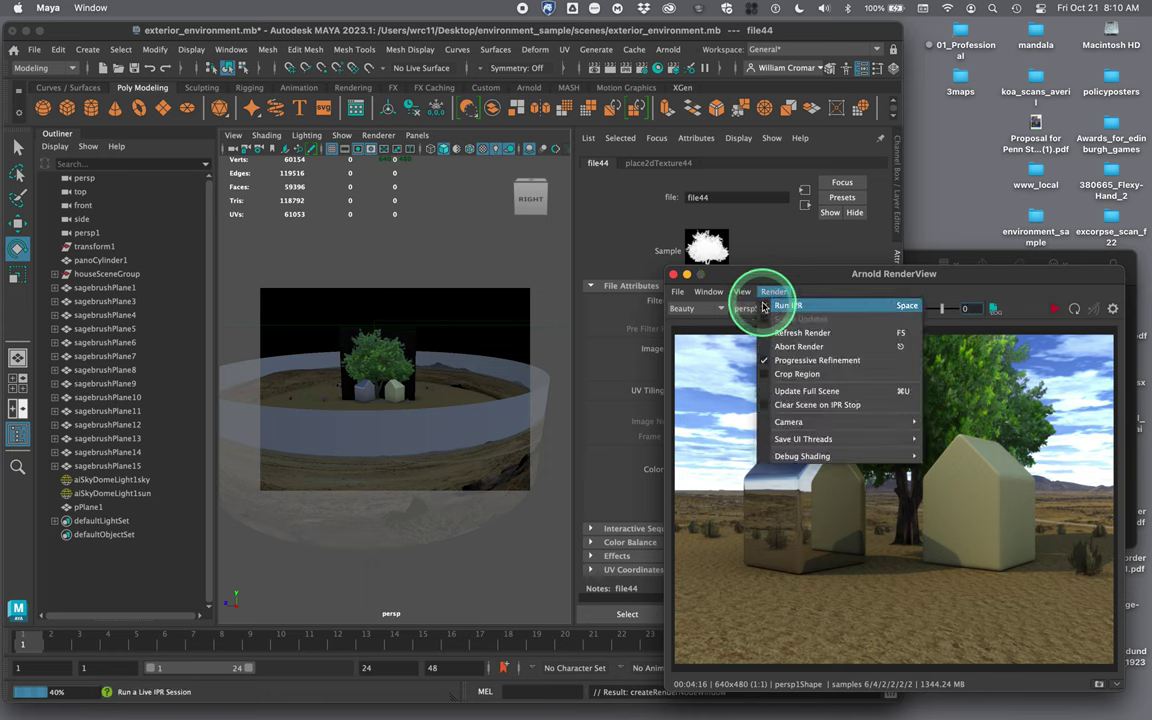
left_click(785, 305)
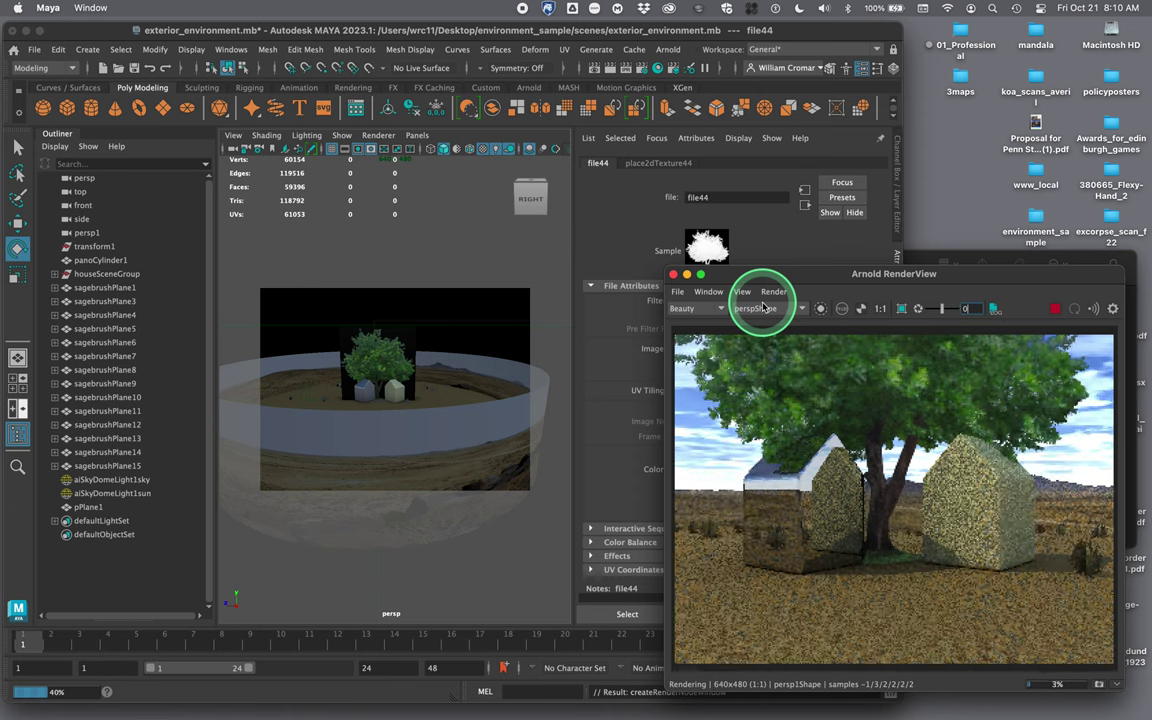
left_click(375, 351)
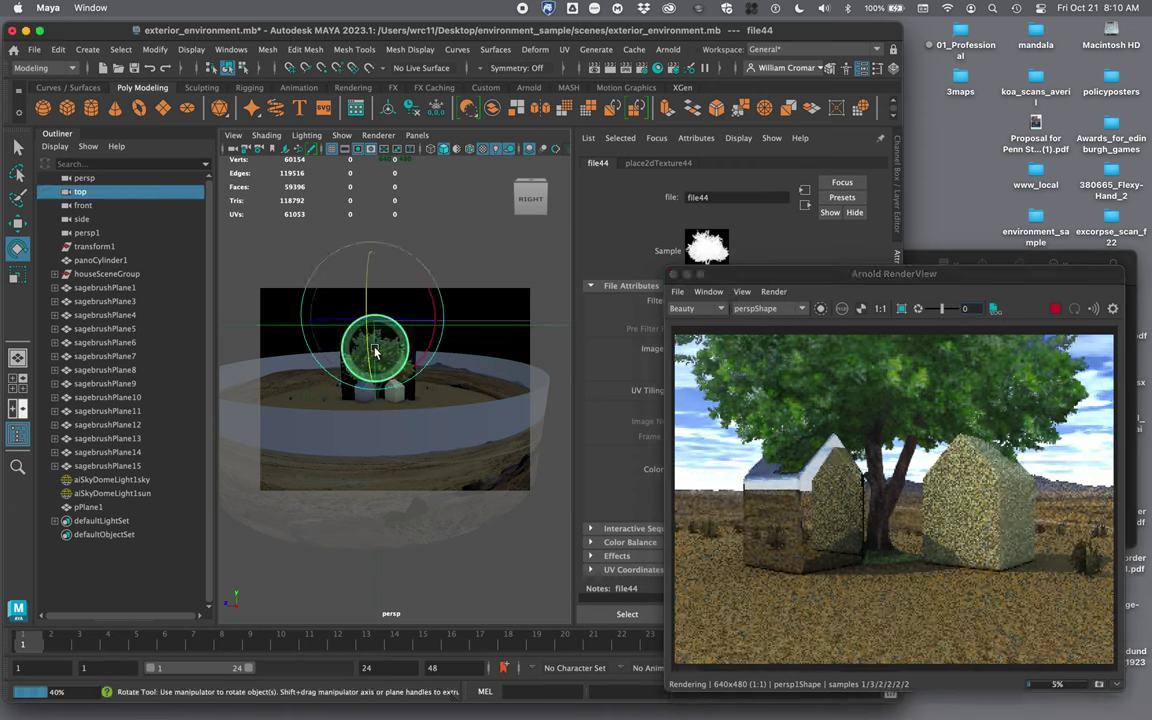
left_click(17, 222)
left_click(400, 428)
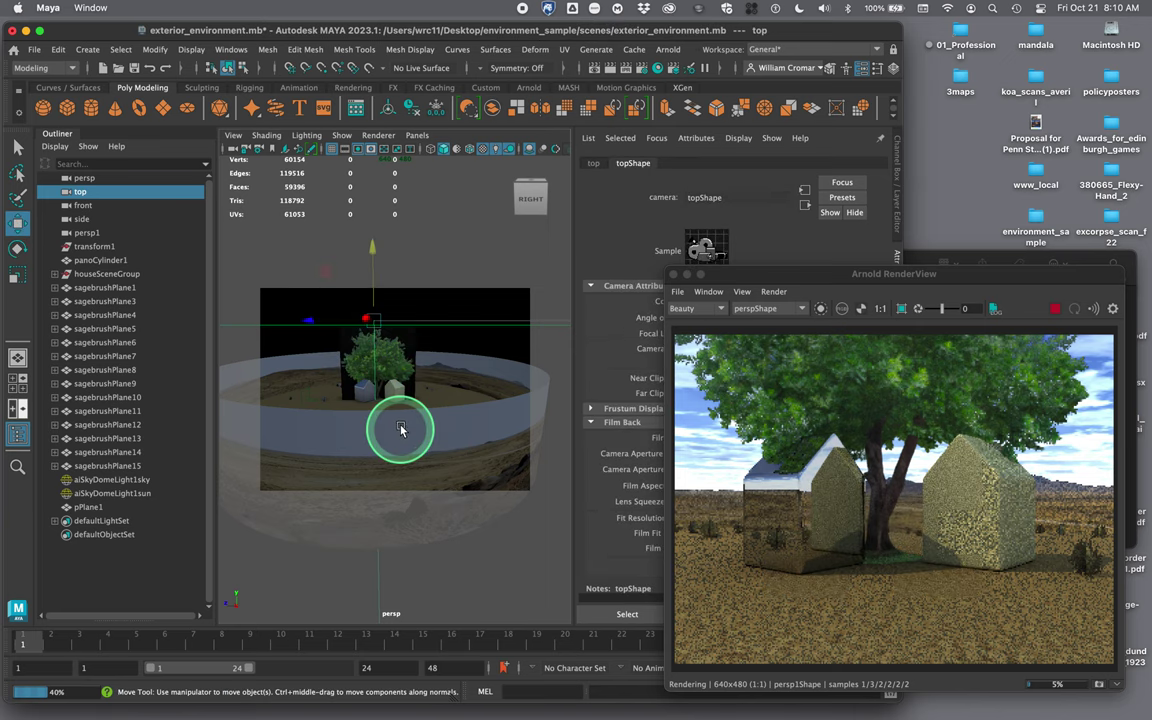
left_click_drag(368, 320, 382, 320)
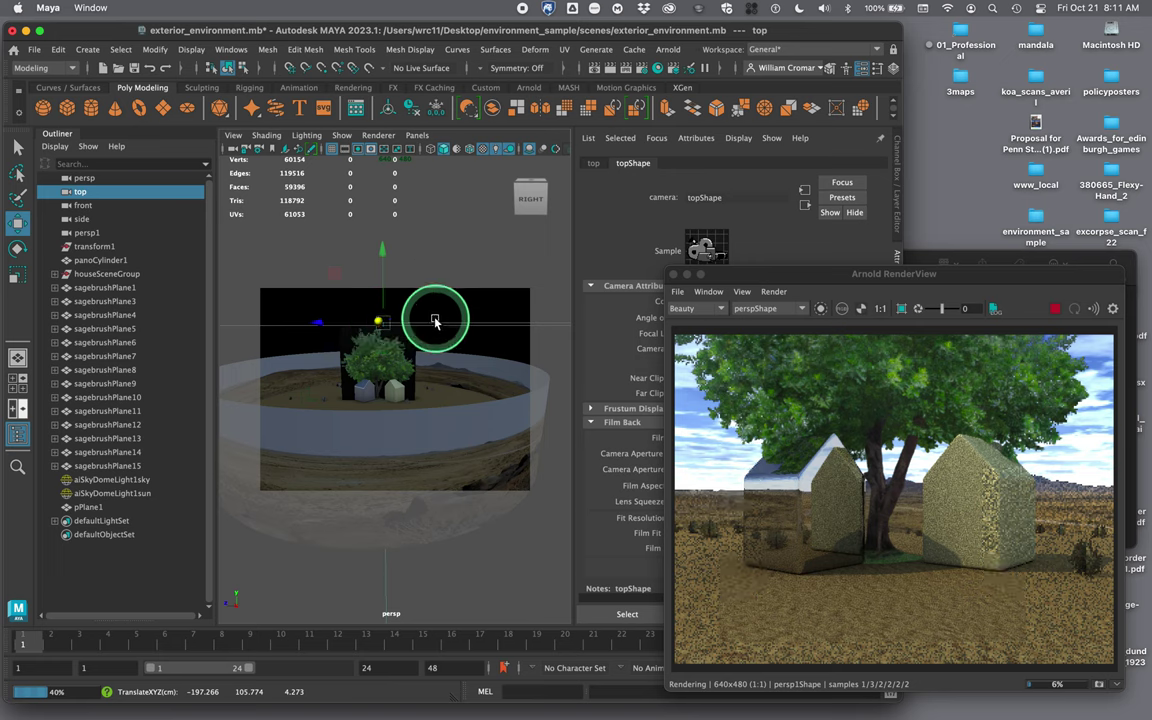
left_click_drag(437, 347, 421, 355, "alt")
left_click_drag(398, 314, 398, 318)
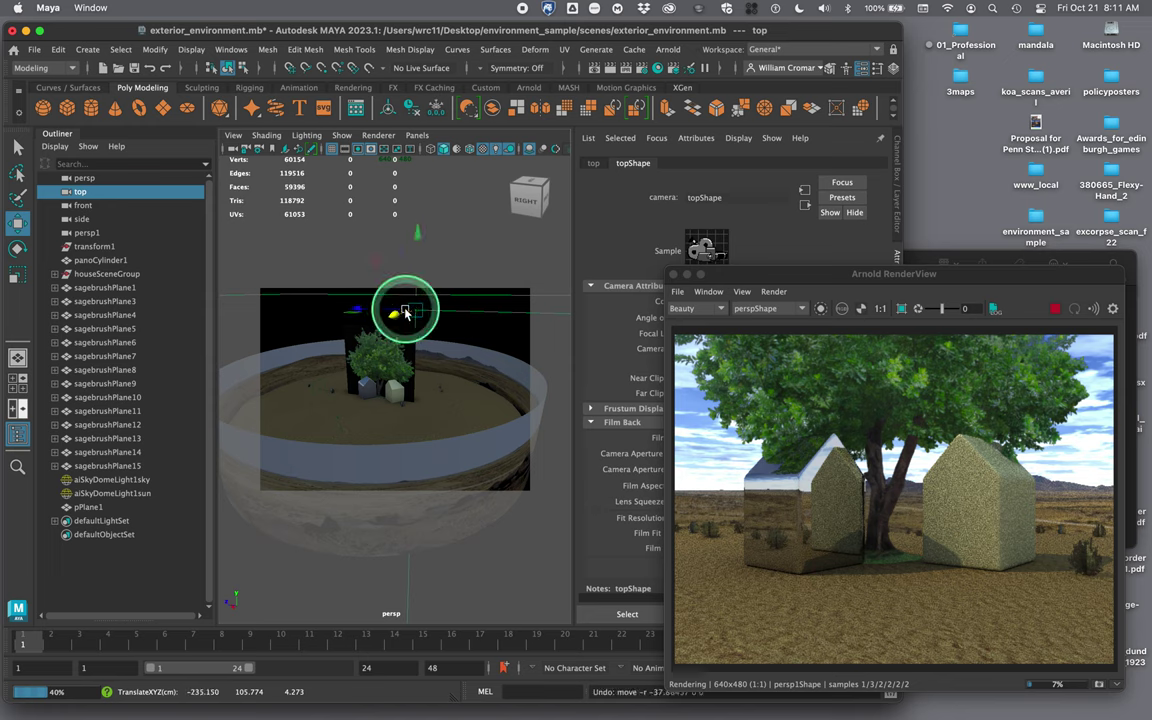
- Move the tree plane pPlane1 farther back behind the two houses and adjust its height so the trunk meets the ground
left_click(392, 352)
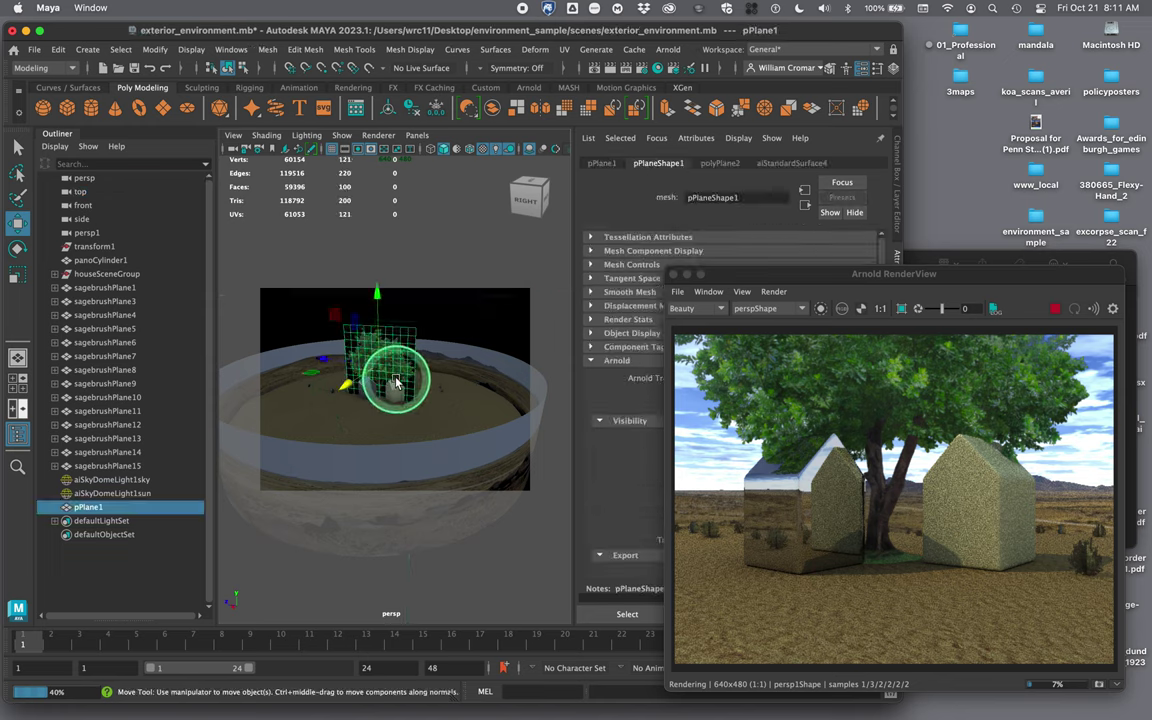
left_click_drag(349, 387, 392, 290)
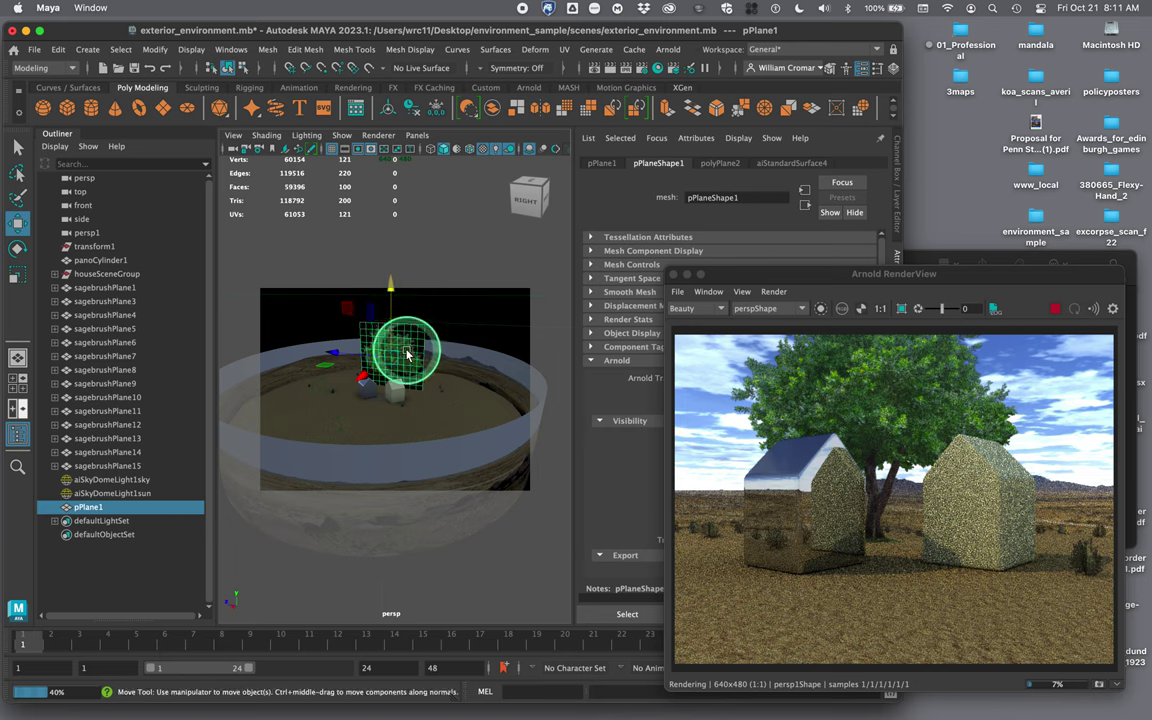
- Duplicate the tree plane pPlane1 and rotate the copy around its vertical axis to a Y rotation of about 214 degrees
left_click(61, 50)
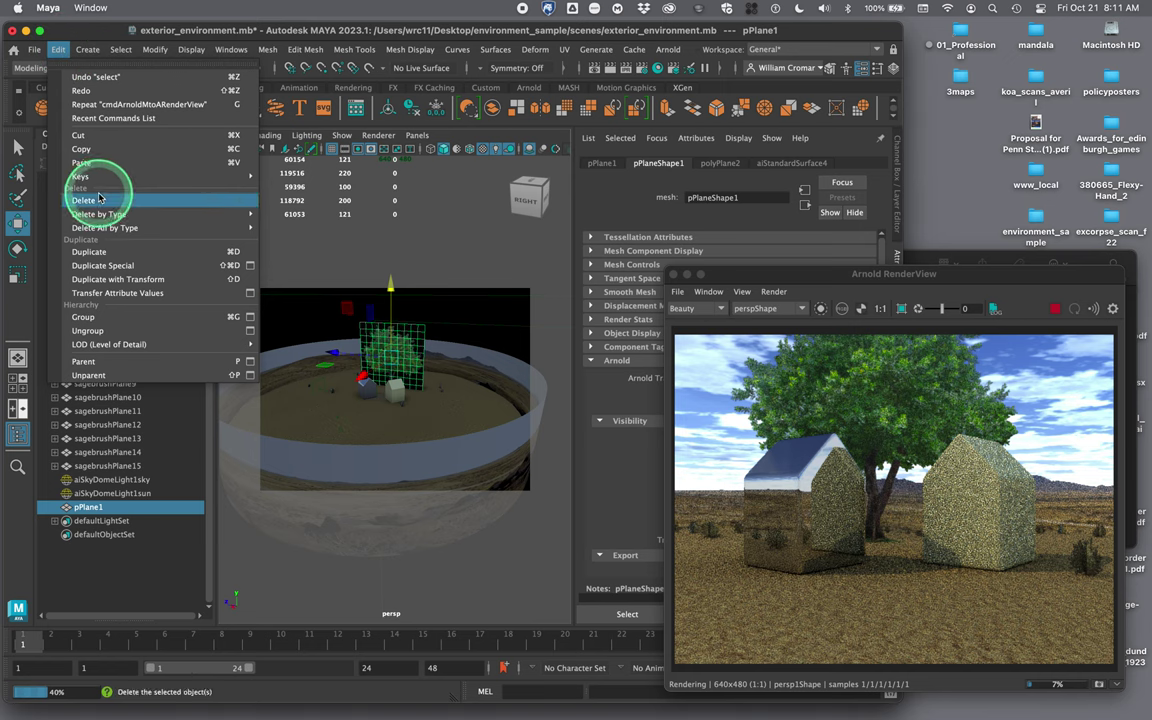
left_click(92, 252)
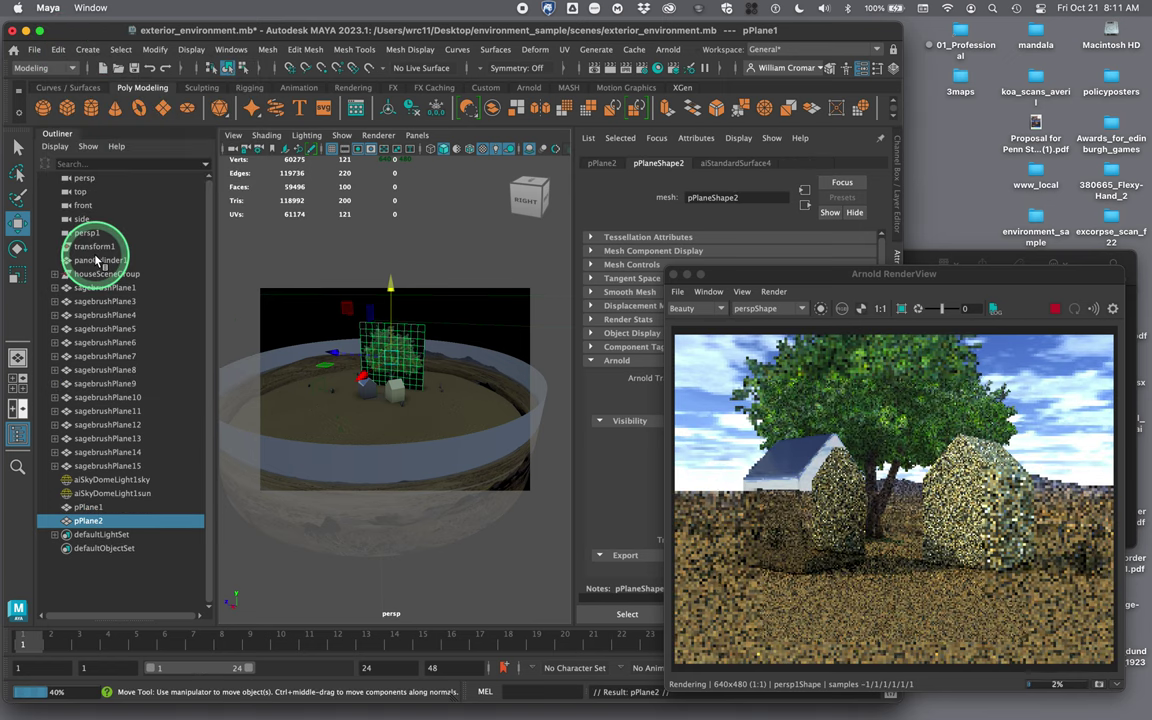
left_click(24, 248)
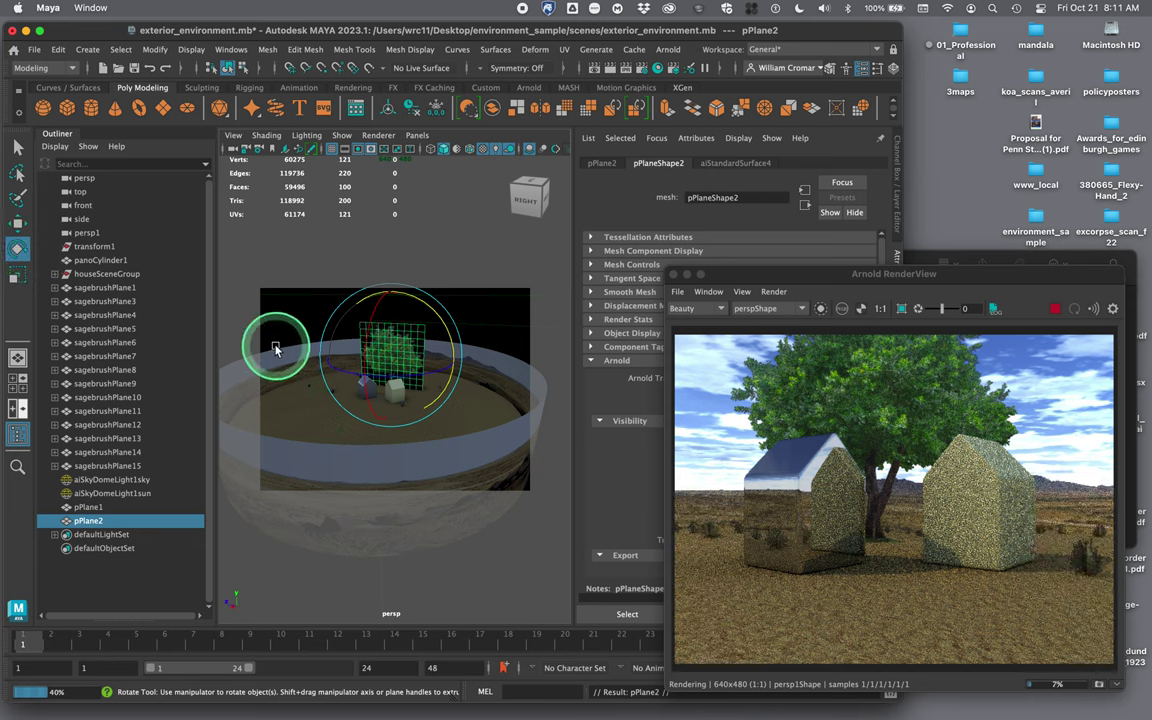
left_click_drag(339, 372, 446, 372)
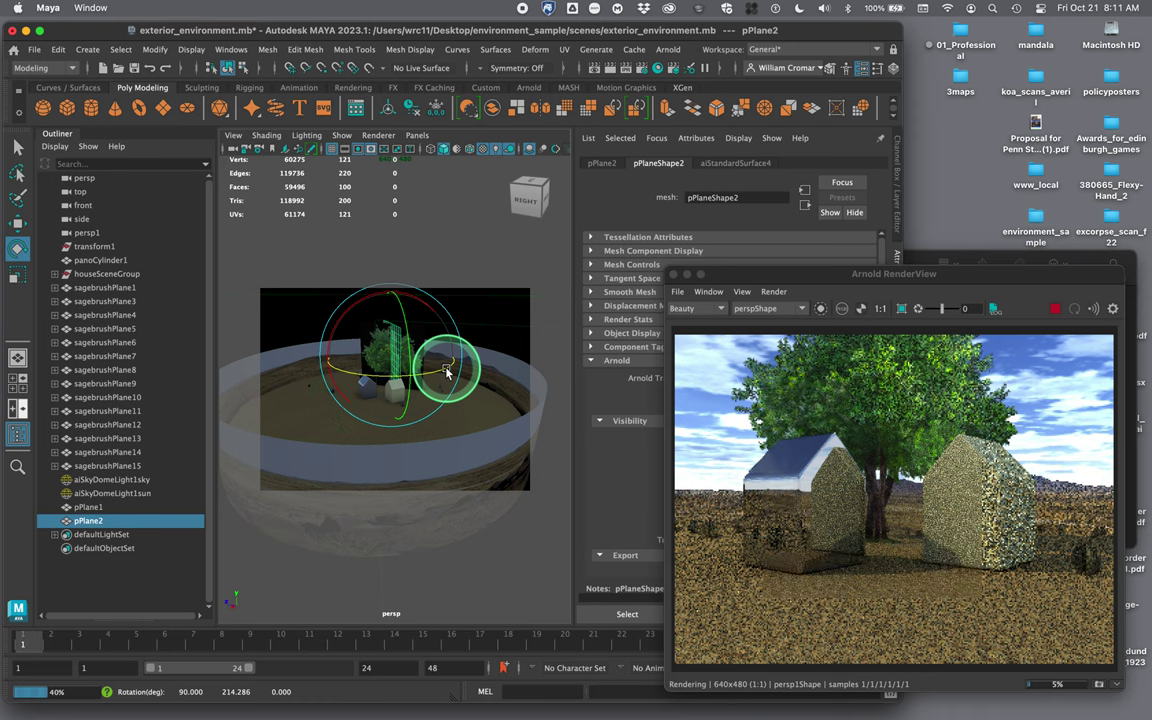
- Duplicate the rotated tree plane pPlane2, turn the new copy to a Y rotation of about 323 degrees, and bring the Arnold render forward
key("ctrl+d")
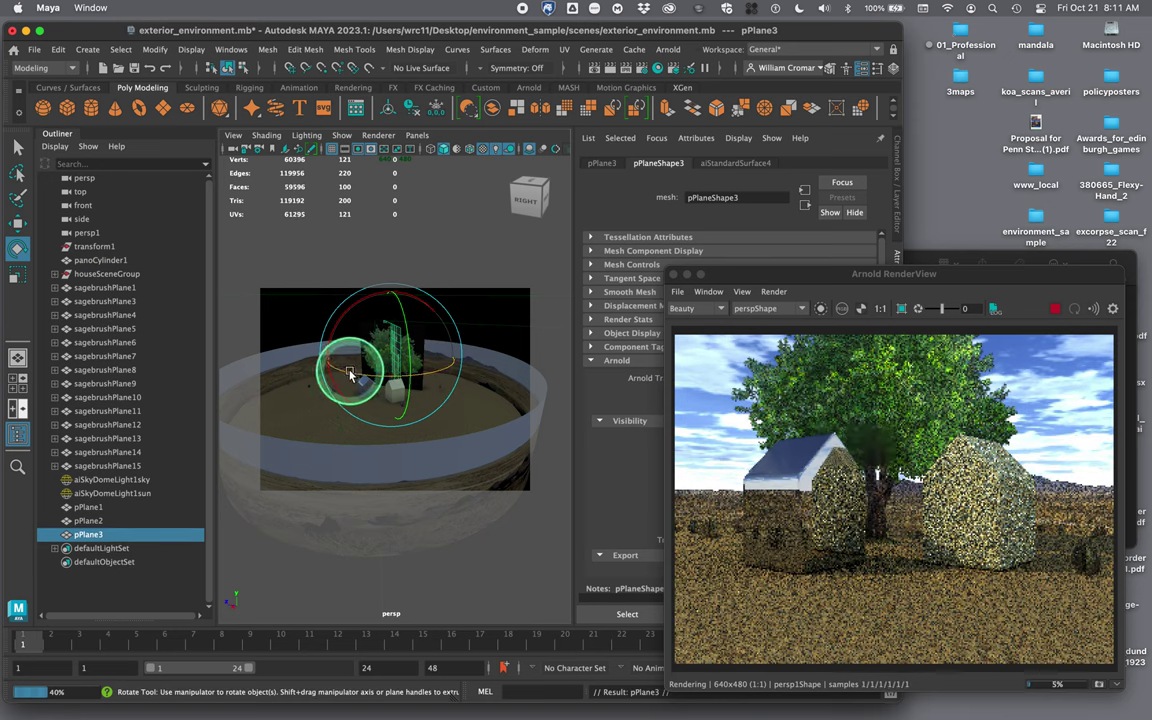
left_click_drag(350, 374, 457, 362)
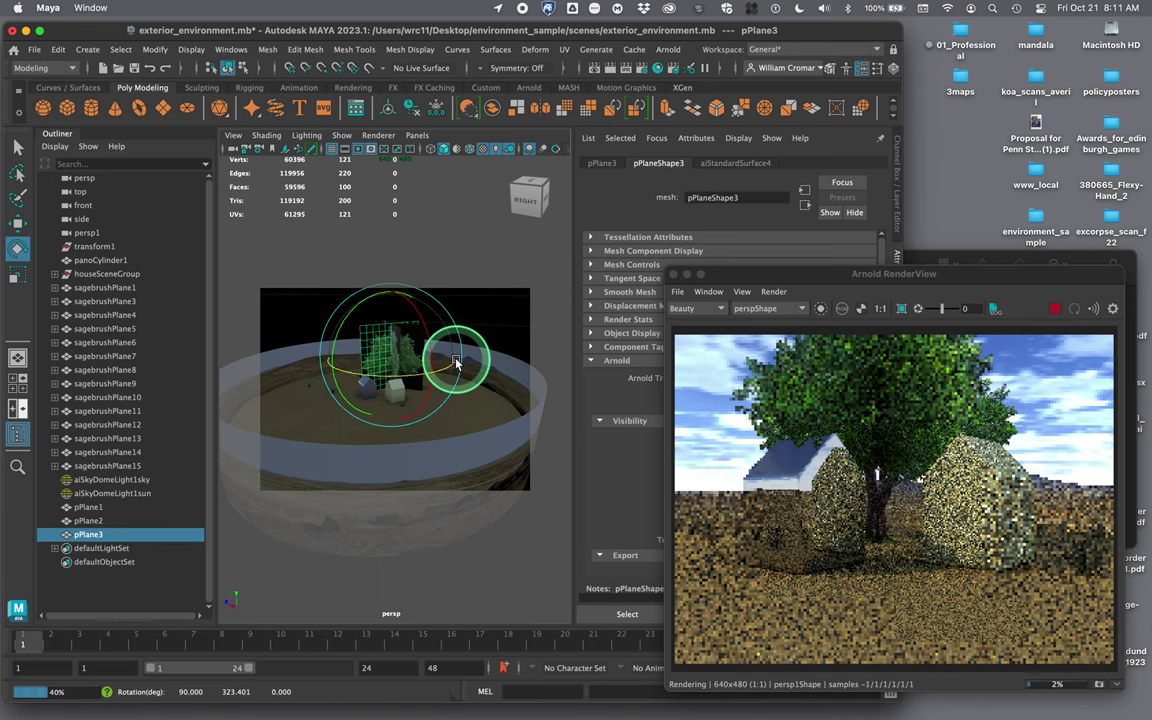
left_click(808, 268)
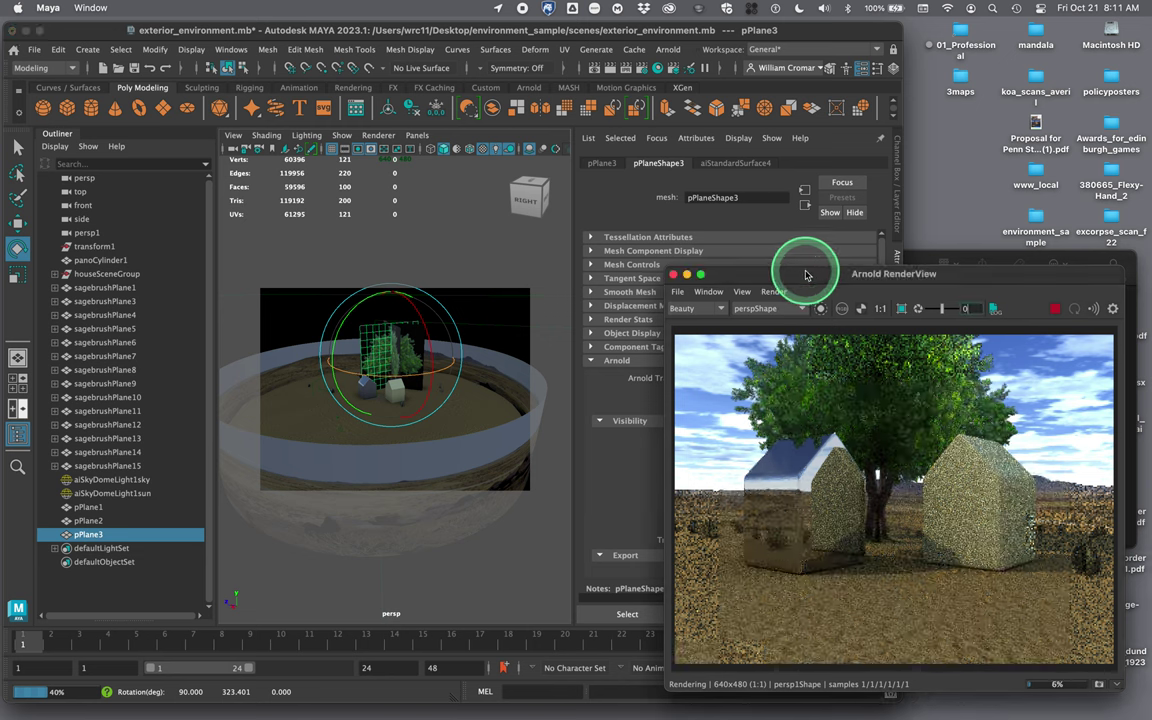